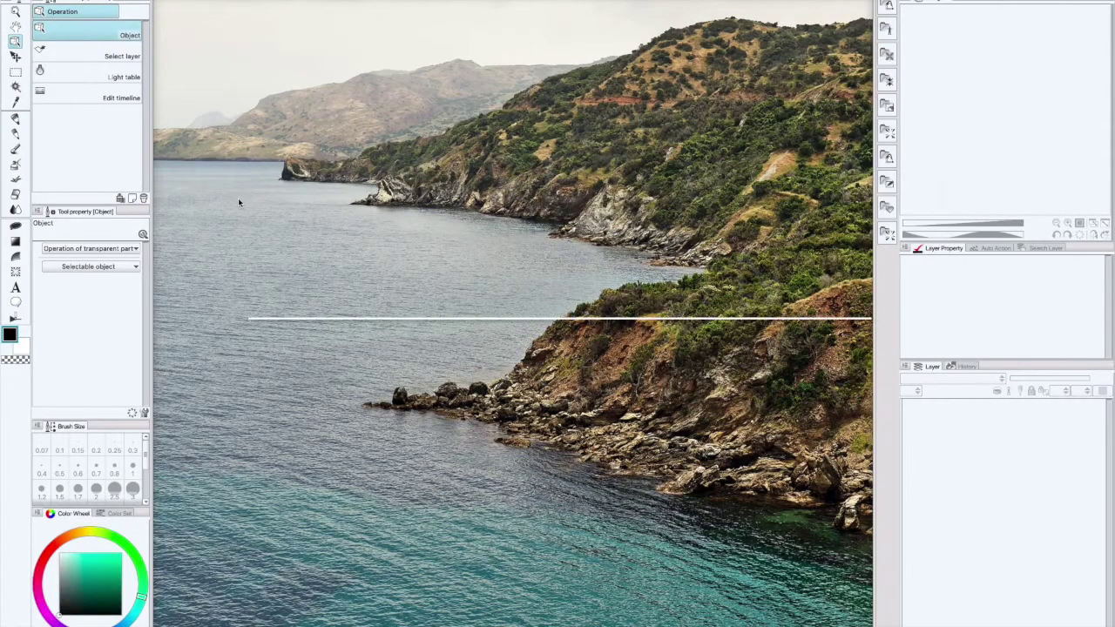
Step: Bring up the New file dialog, preset to a 1600 × 4800 px Comic canvas at 600 resolution
{"action": "left_click", "coordinate": [121, 1]}
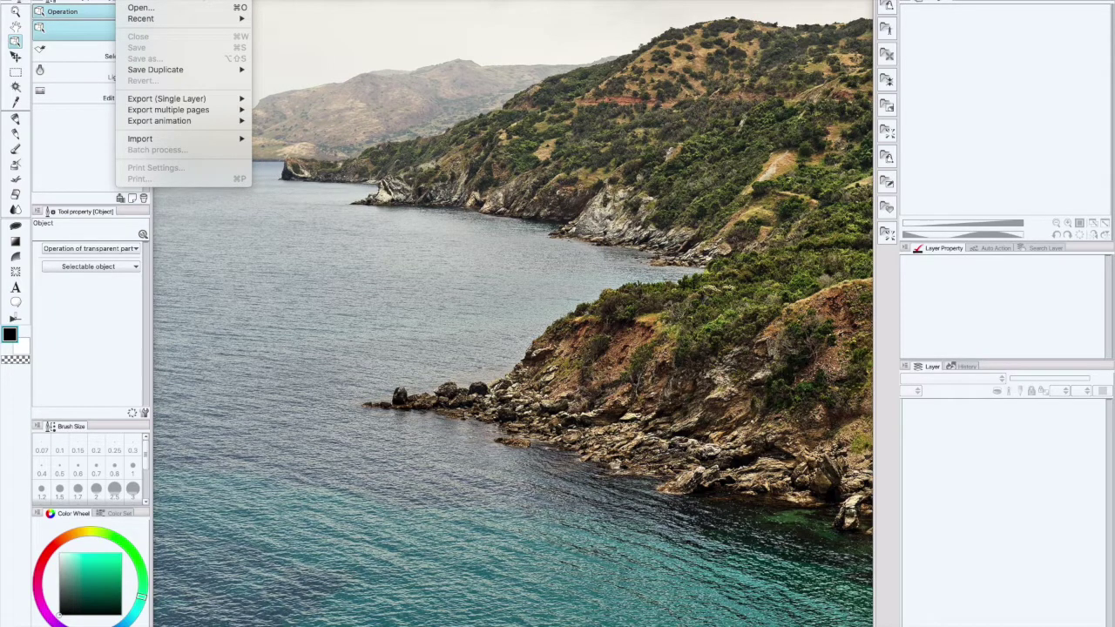
{"action": "key", "text": "Escape"}
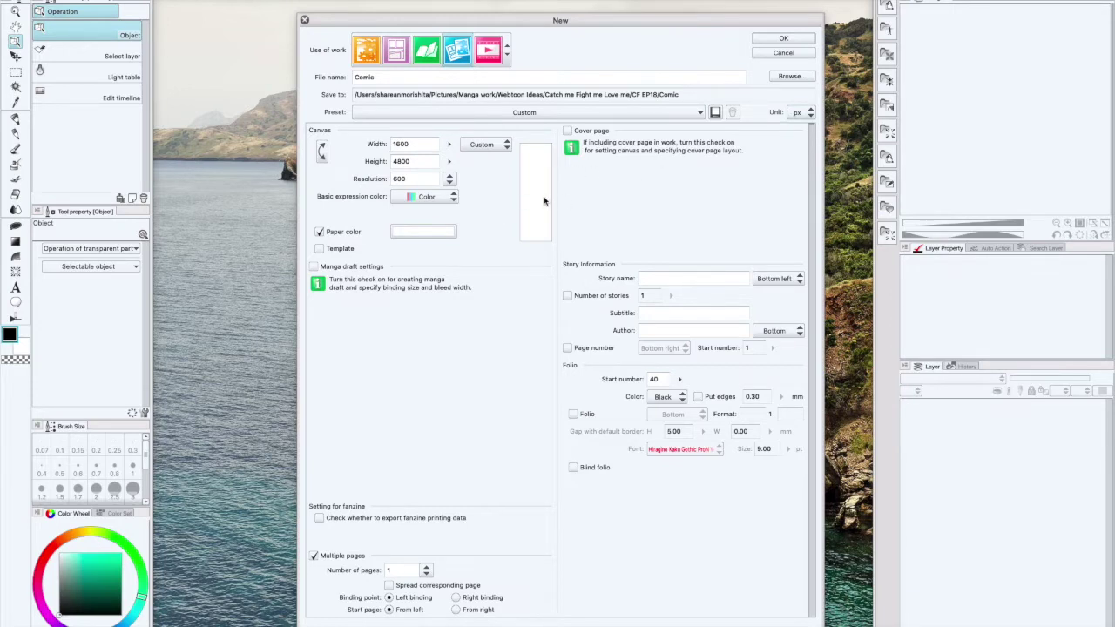
{"action": "left_click", "coordinate": [374, 56]}
{"action": "left_click", "coordinate": [397, 52]}
{"action": "left_click", "coordinate": [424, 54]}
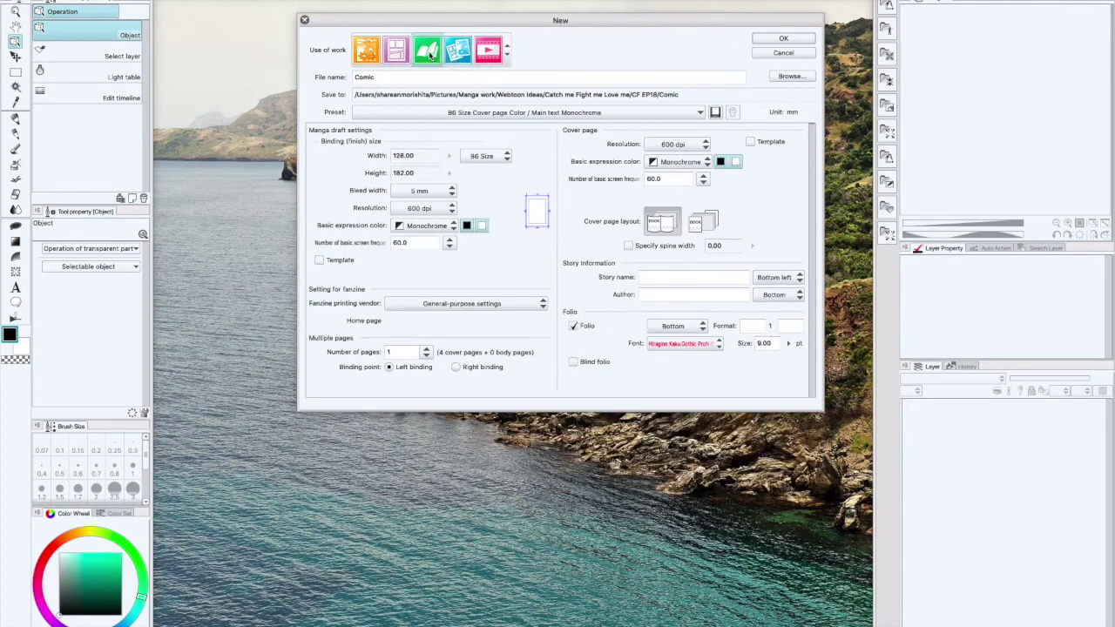
{"action": "left_click", "coordinate": [457, 53]}
{"action": "left_click", "coordinate": [489, 52]}
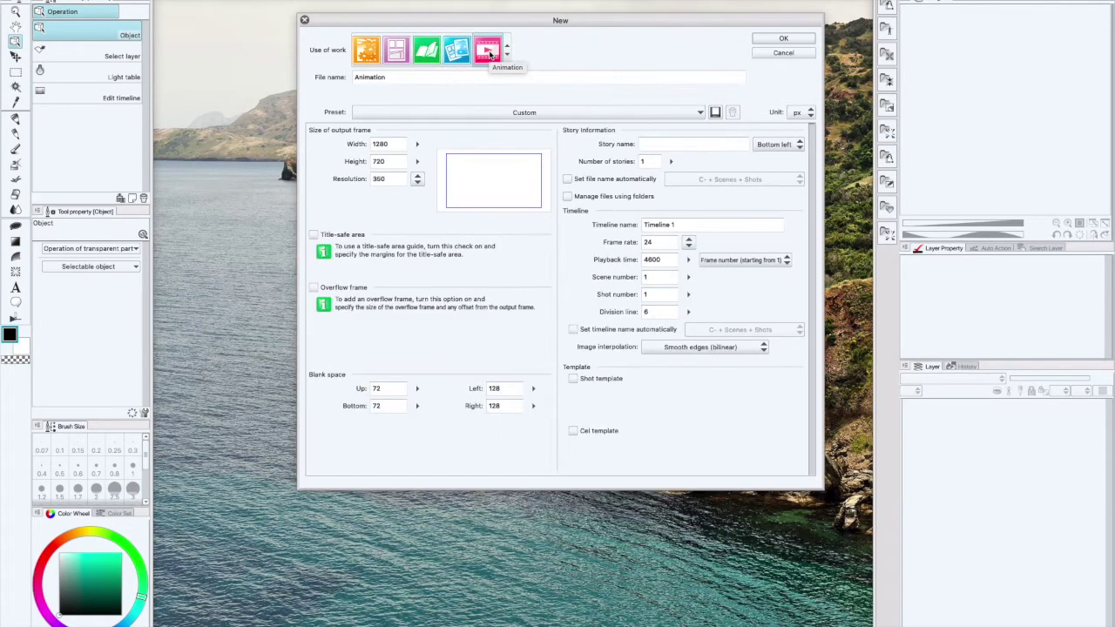
{"action": "left_click", "coordinate": [373, 54]}
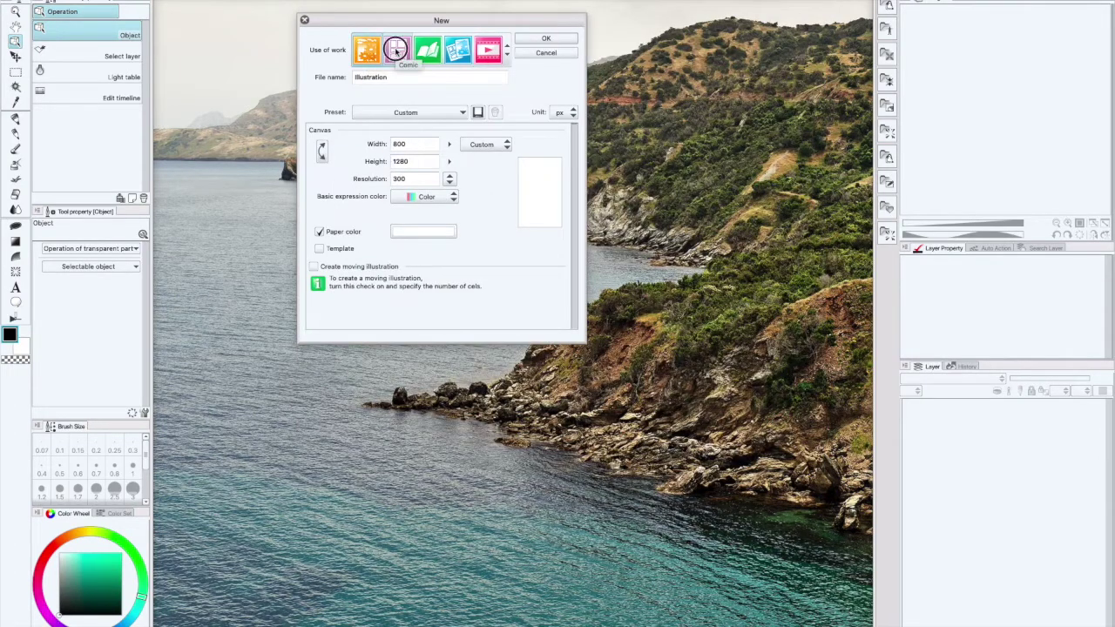
{"action": "left_click", "coordinate": [397, 52]}
{"action": "left_click", "coordinate": [426, 51]}
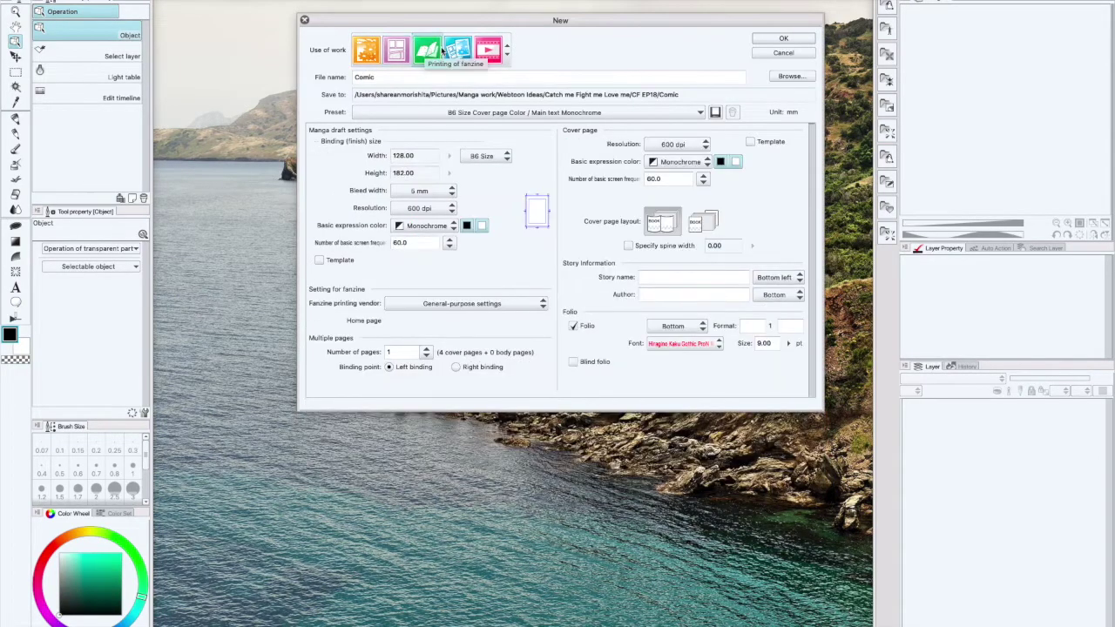
{"action": "left_click", "coordinate": [457, 50]}
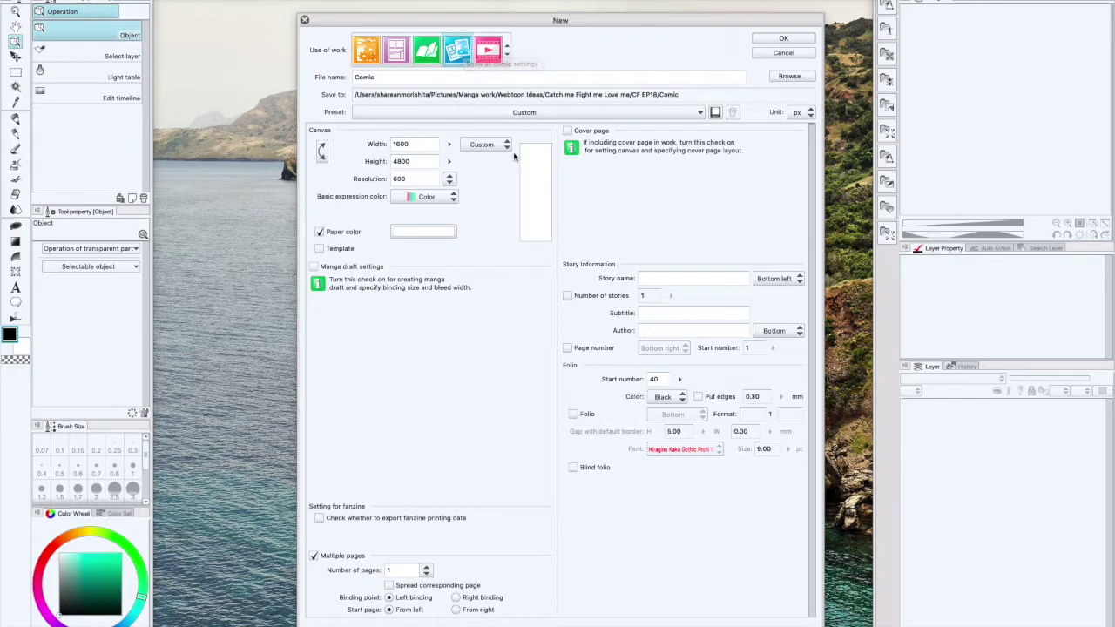
{"action": "left_click", "coordinate": [533, 113]}
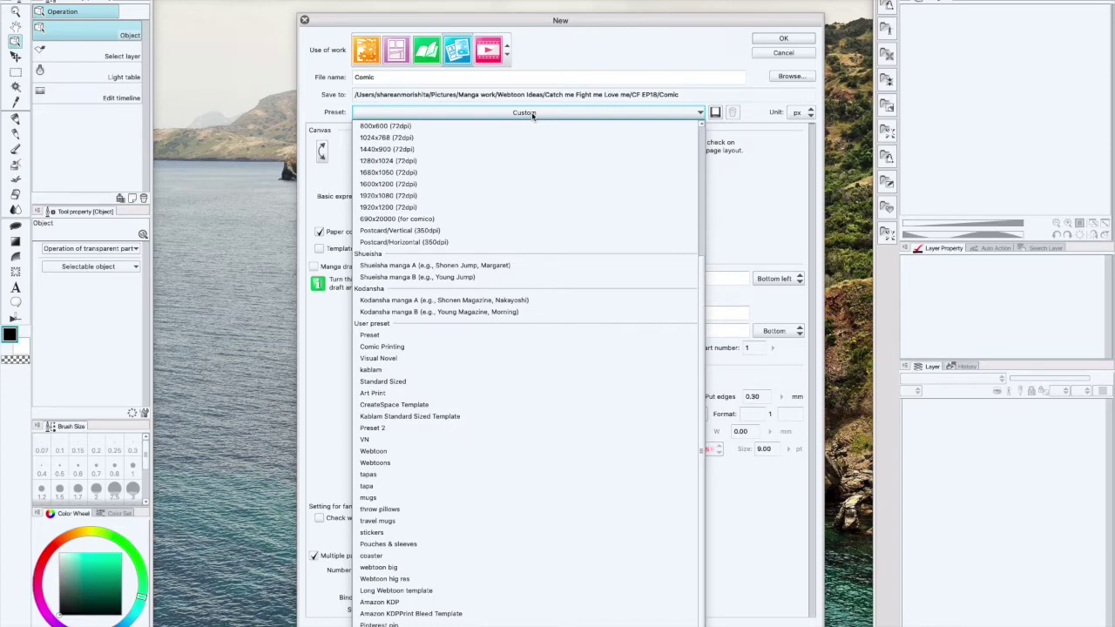
{"action": "left_click", "coordinate": [533, 115]}
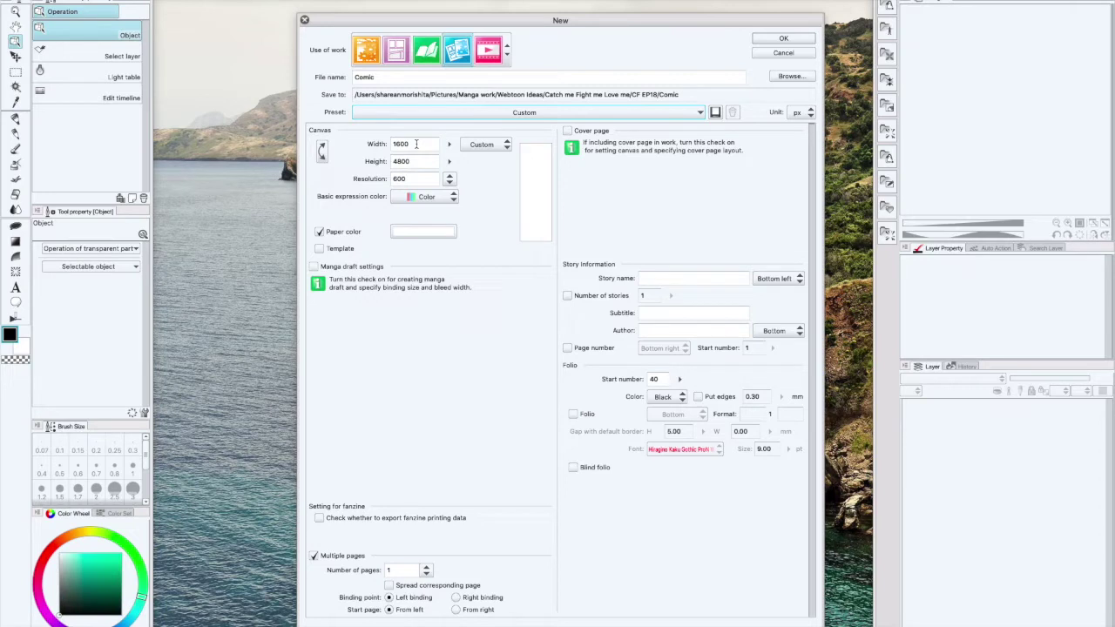
{"action": "left_click", "coordinate": [416, 145]}
{"action": "mouse_move", "coordinate": [416, 144]}
{"action": "left_mouse_down"}
{"action": "mouse_move", "coordinate": [375, 144]}
{"action": "mouse_move", "coordinate": [411, 162]}
{"action": "left_mouse_up"}
{"action": "left_click", "coordinate": [384, 79]}
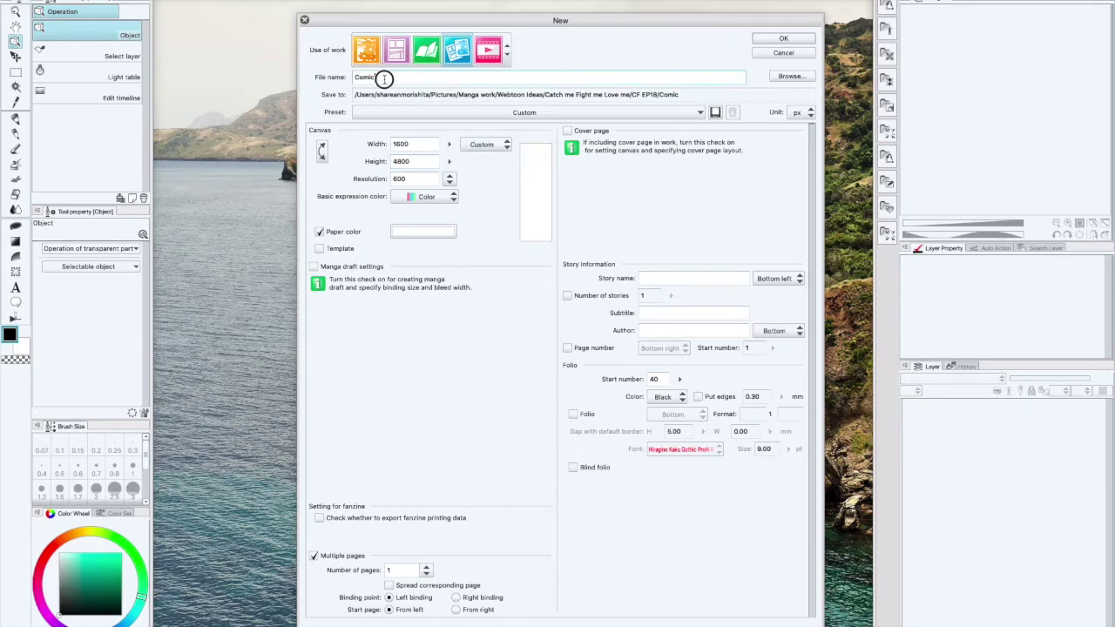
Step: Make a 'new webtoon' folder inside Catch me Fight me Love me and use it as the save location
{"action": "left_click", "coordinate": [791, 78]}
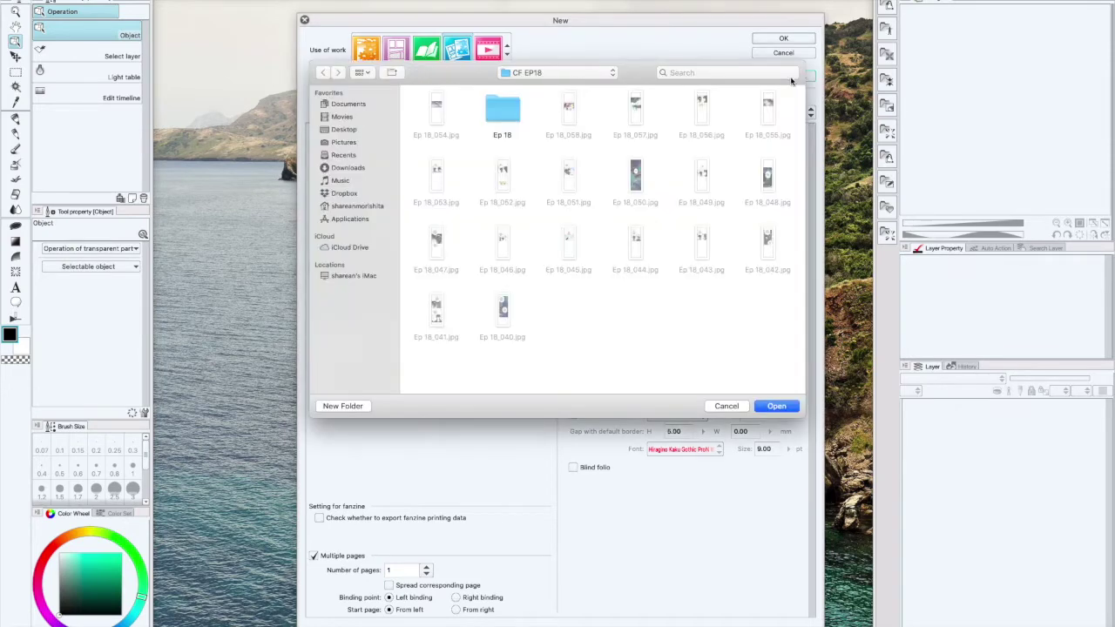
{"action": "left_click", "coordinate": [565, 72]}
{"action": "left_click", "coordinate": [550, 85]}
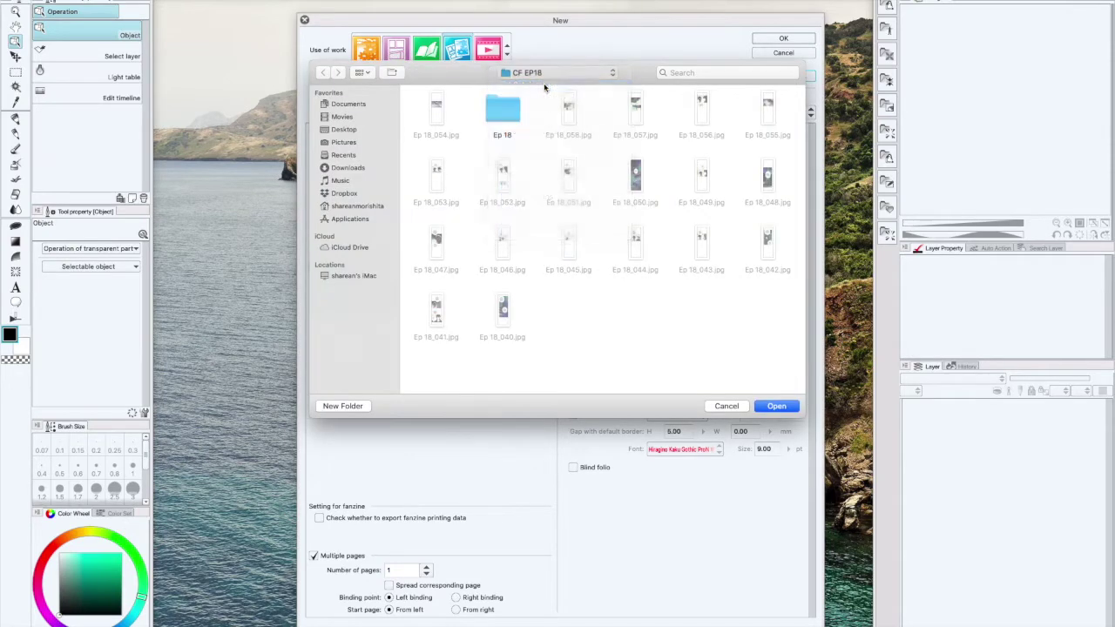
{"action": "left_click", "coordinate": [362, 407]}
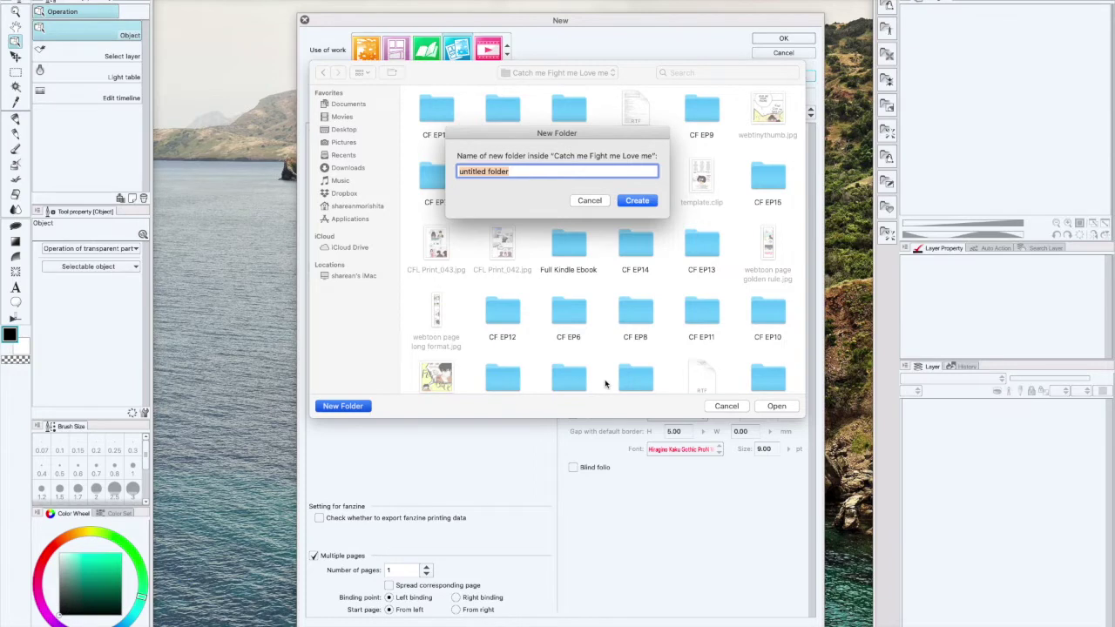
{"action": "type", "text": "new webtoon"}
{"action": "left_click", "coordinate": [648, 204]}
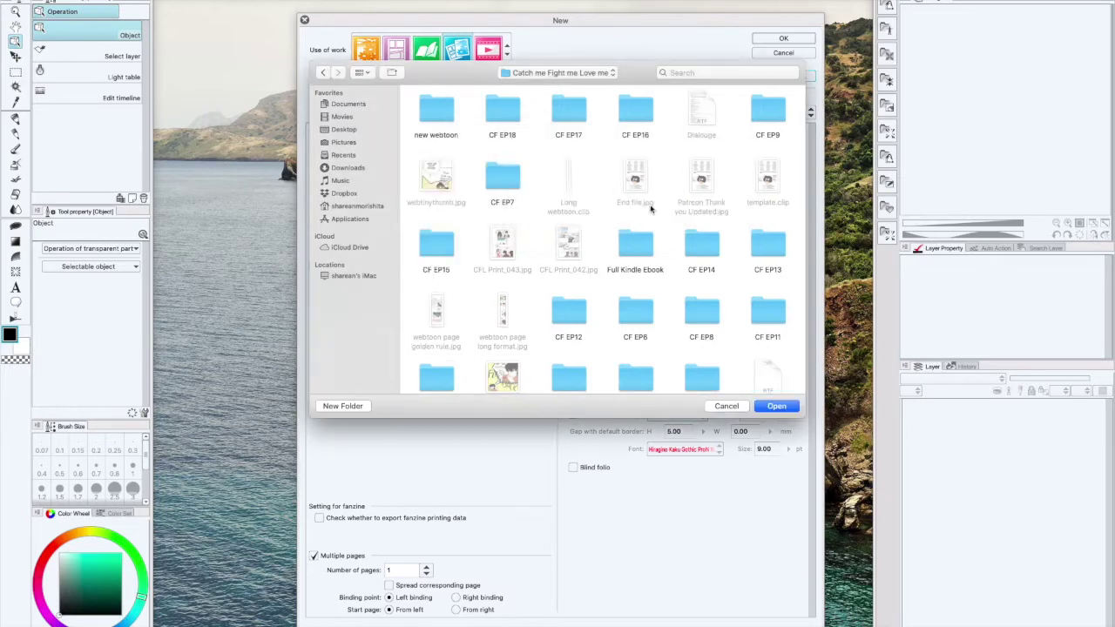
{"action": "left_click", "coordinate": [777, 406]}
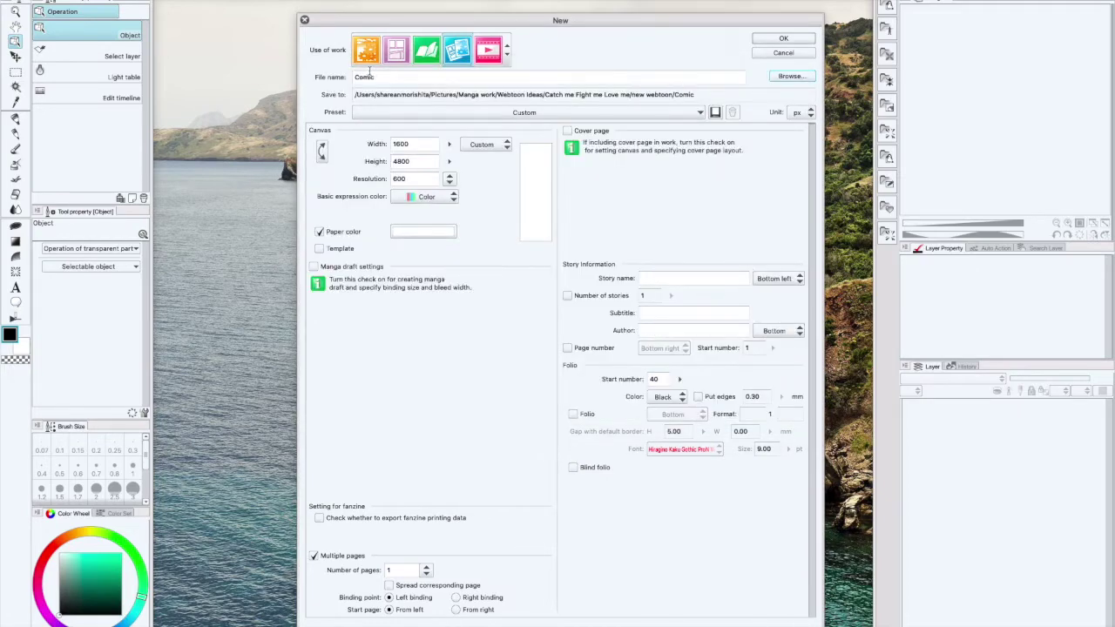
Step: Name the file 'new webtoon' and set the number of pages to 2
{"action": "double_click", "coordinate": [374, 77]}
{"action": "type", "text": "new"}
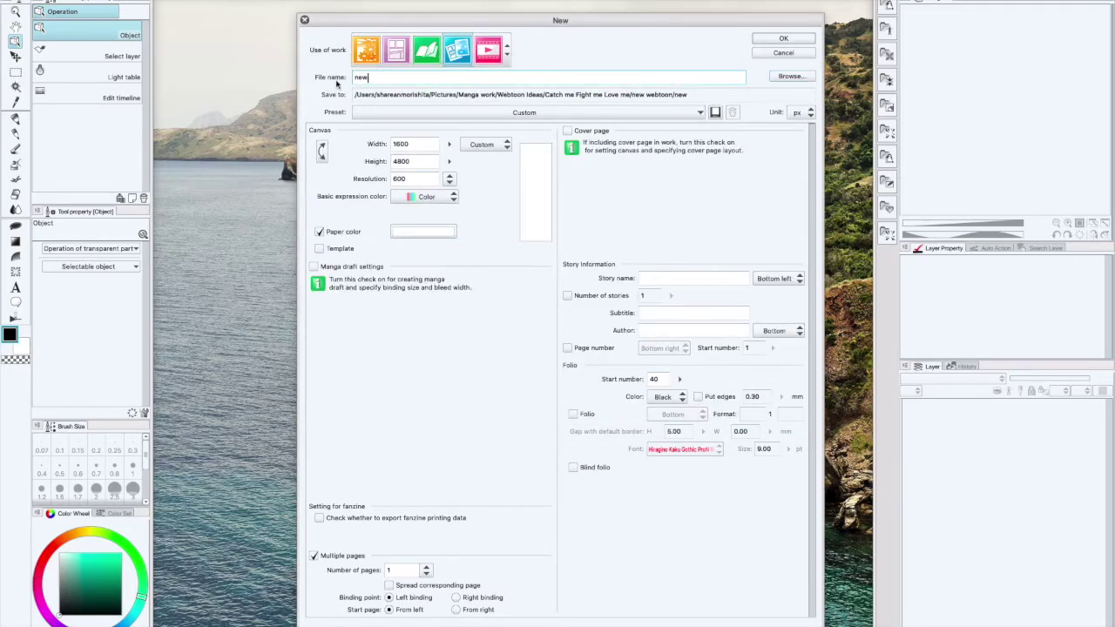
{"action": "type", "text": " webtoon"}
{"action": "left_click", "coordinate": [427, 570]}
{"action": "left_click", "coordinate": [427, 570]}
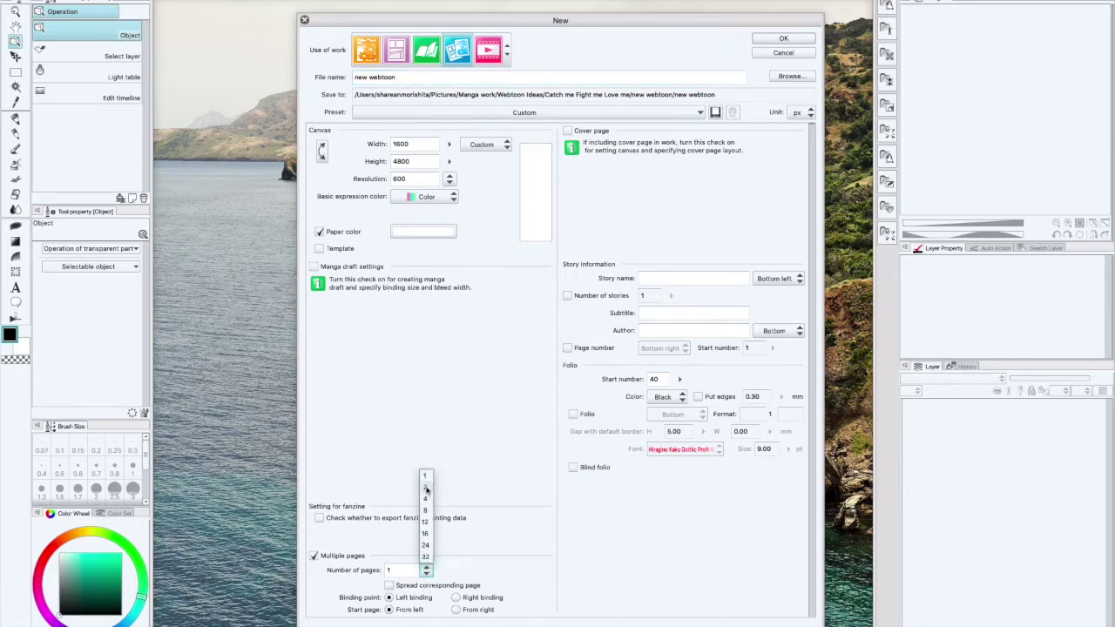
{"action": "left_click", "coordinate": [426, 490]}
{"action": "left_click", "coordinate": [427, 570]}
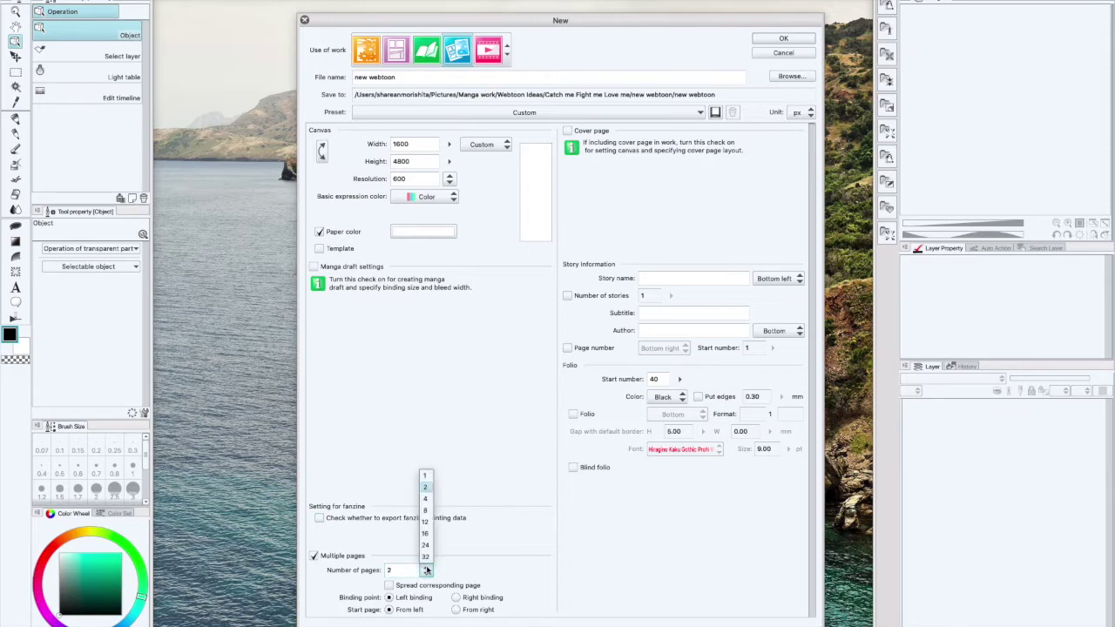
{"action": "left_click", "coordinate": [423, 477]}
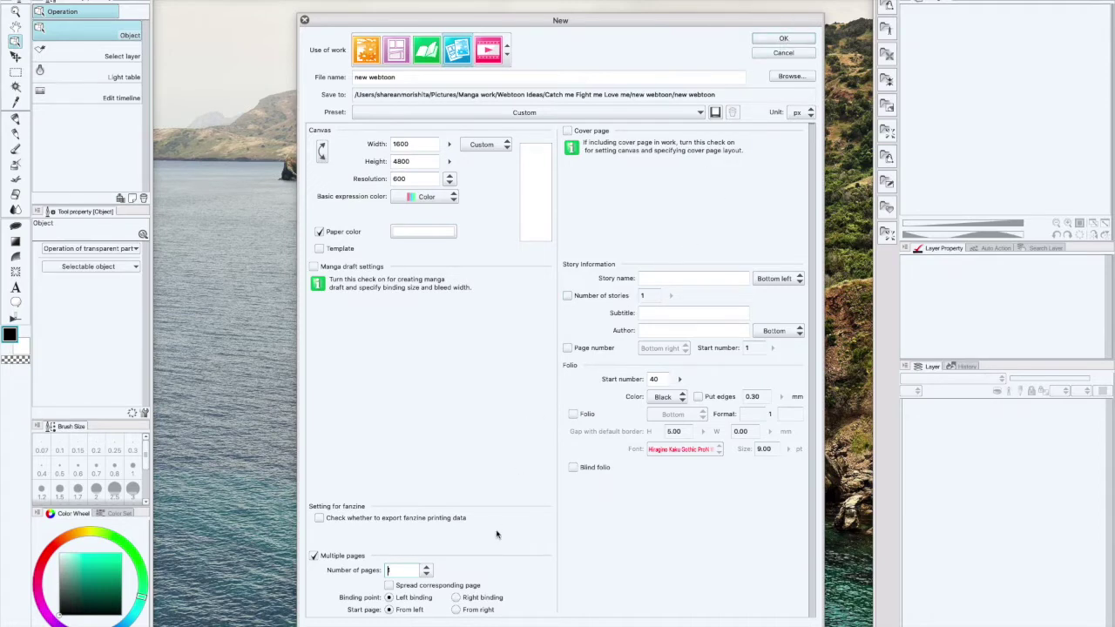
{"action": "left_click", "coordinate": [425, 569]}
{"action": "left_click", "coordinate": [425, 487]}
Step: Create the two-page webtoon, open page 1, and show the Material palette's Effect and feeling patterns
{"action": "left_click", "coordinate": [795, 40]}
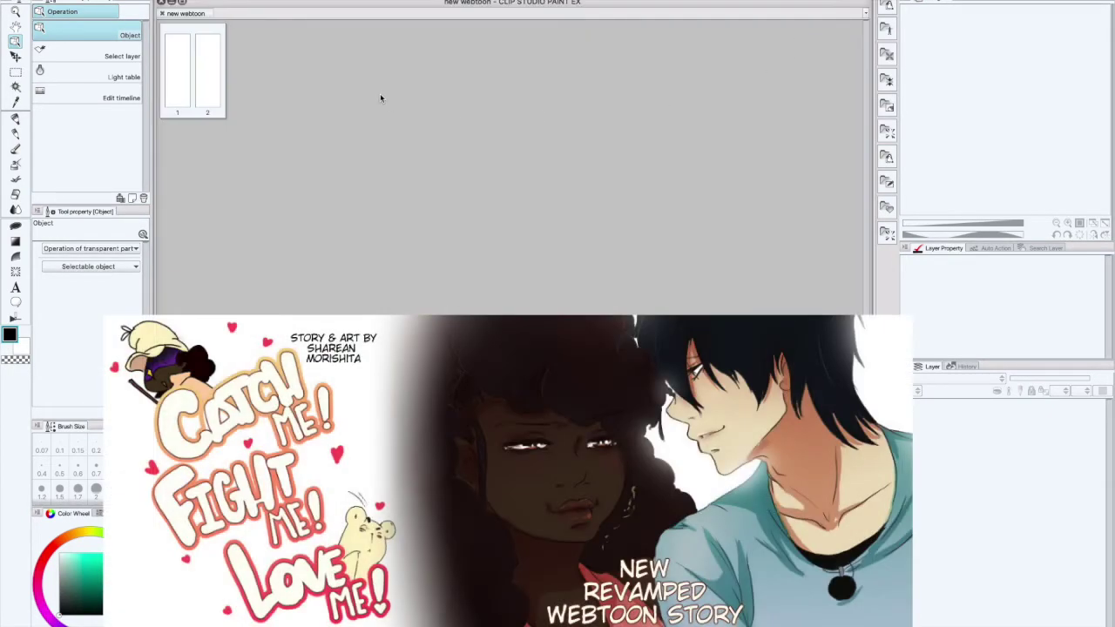
{"action": "double_click", "coordinate": [181, 102]}
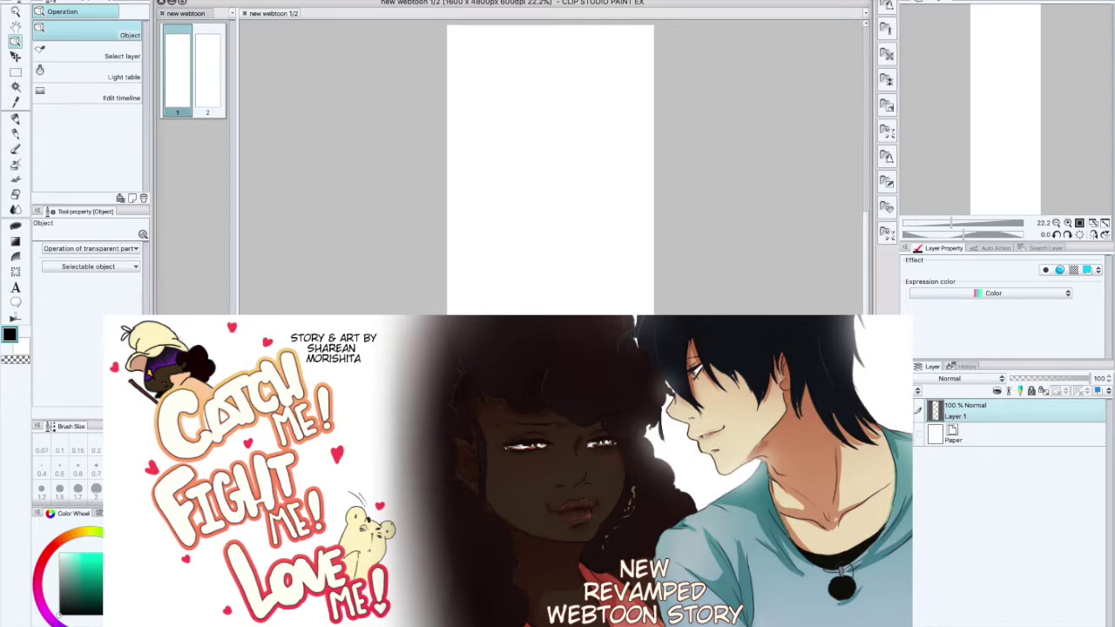
{"action": "scroll", "coordinate": [630, 149], "scroll_direction": "down", "scroll_amount": 2}
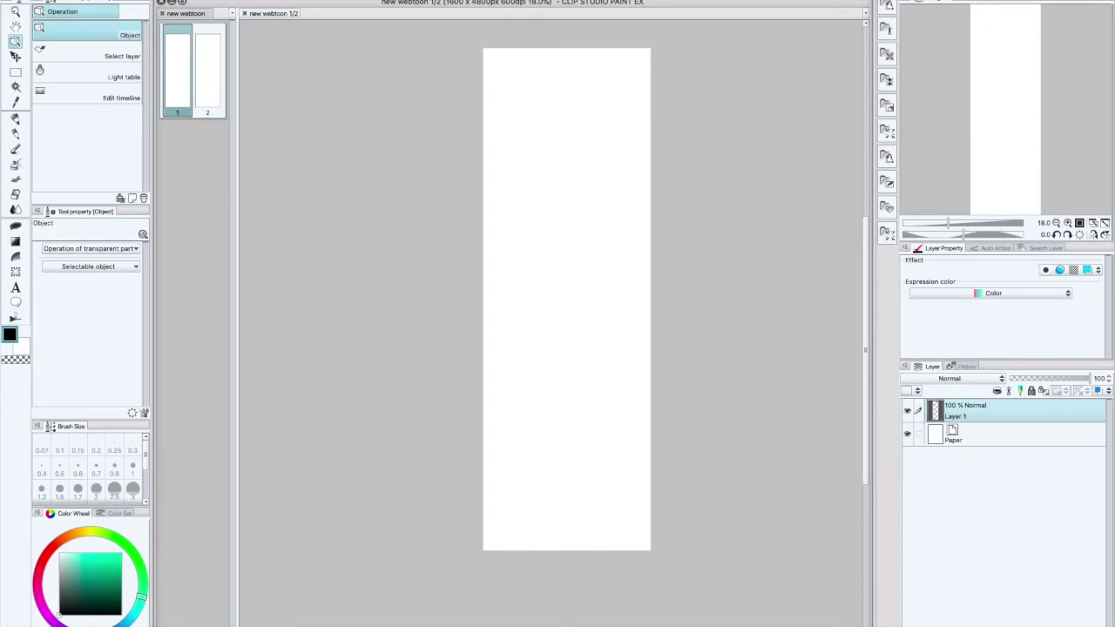
{"action": "left_click", "coordinate": [887, 207]}
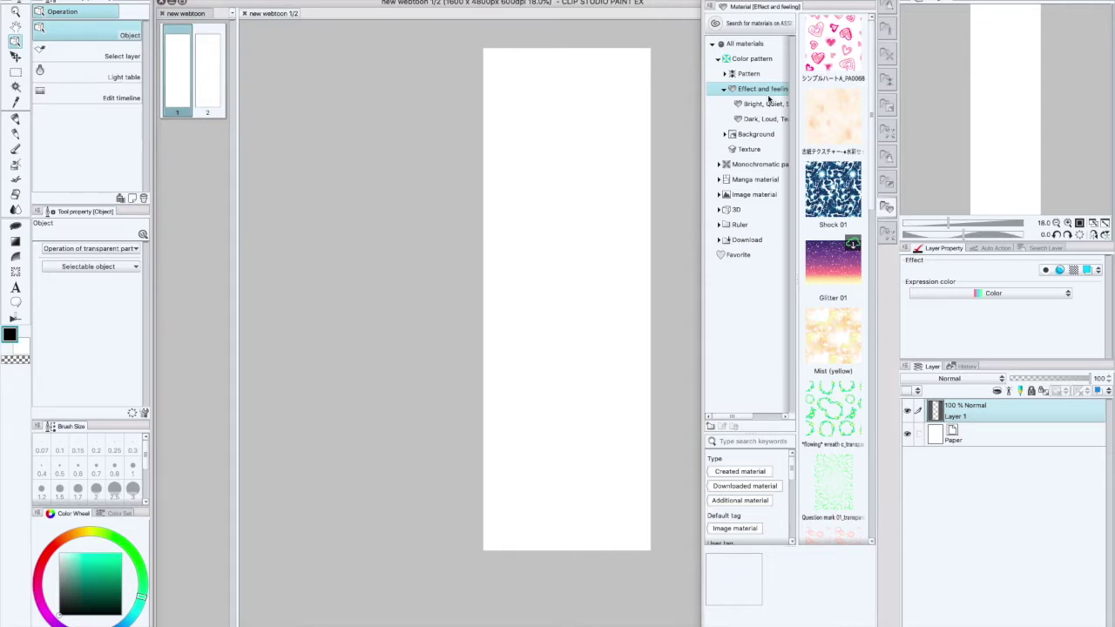
Step: Drag the bluelineGOLDENBW webtoon long framing template from Manga material onto page 1, filling the canvas
{"action": "left_click", "coordinate": [719, 179]}
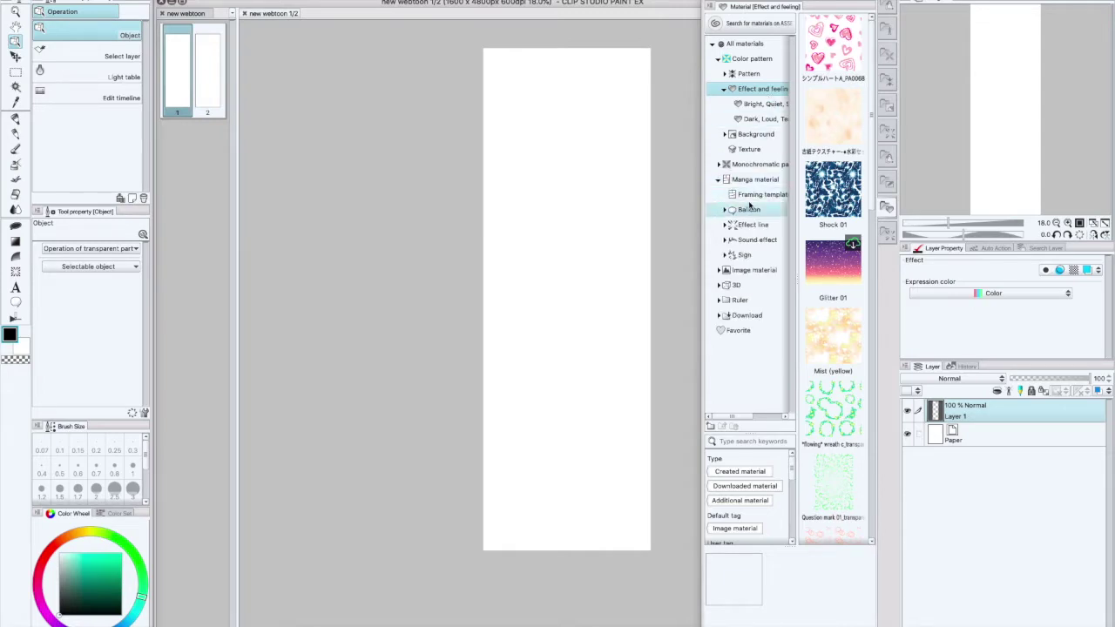
{"action": "left_click", "coordinate": [755, 196]}
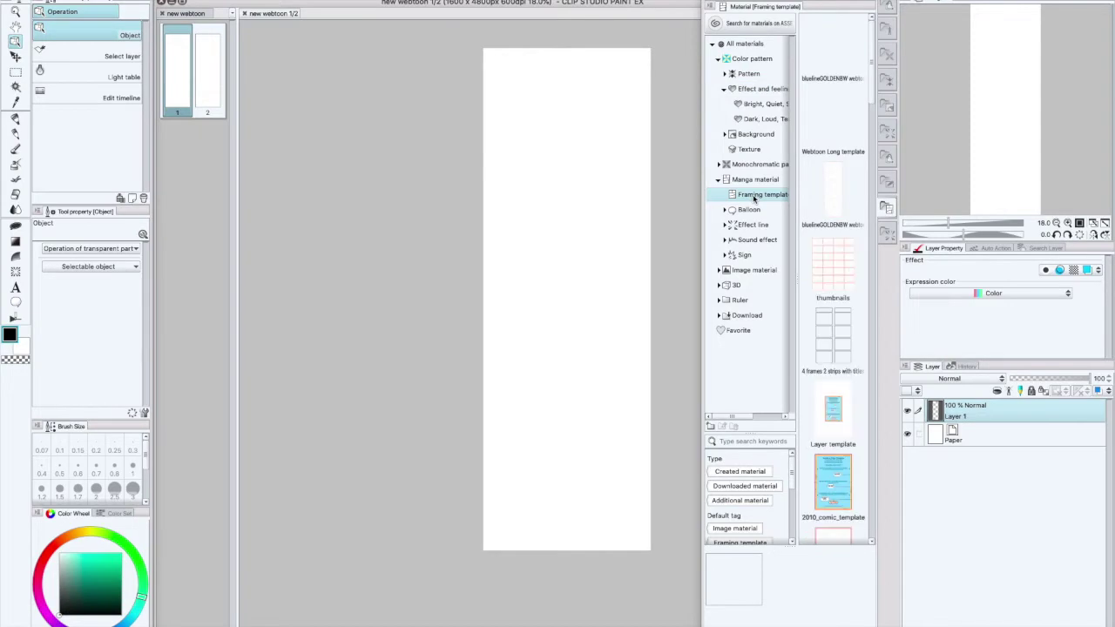
{"action": "left_click", "coordinate": [824, 197]}
{"action": "left_click_drag", "start_coordinate": [834, 196], "coordinate": [609, 241]}
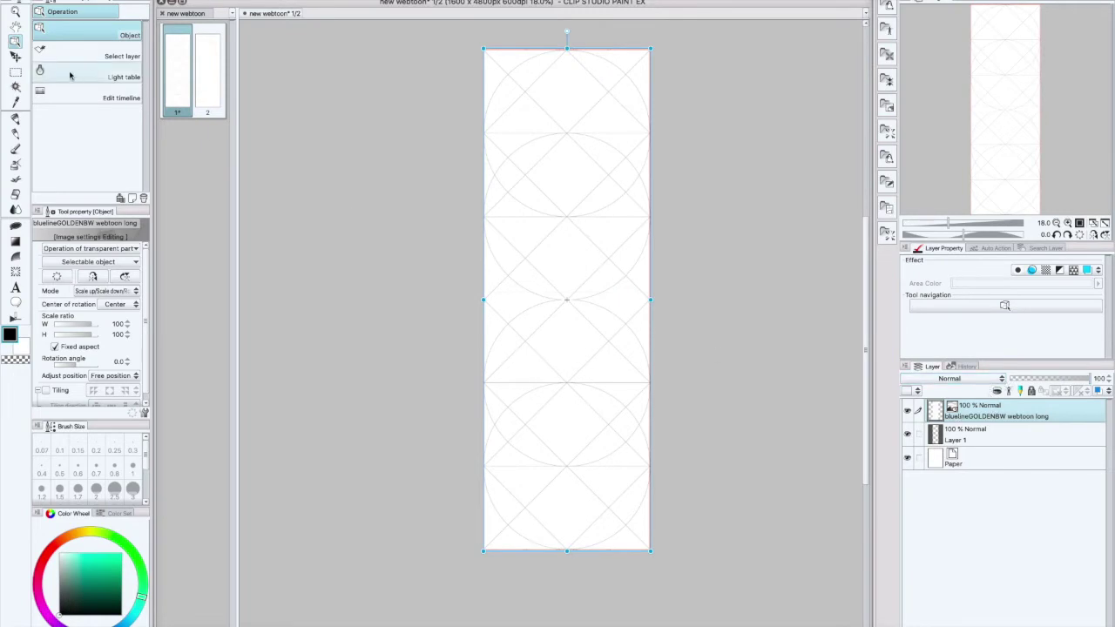
{"action": "left_click", "coordinate": [16, 120]}
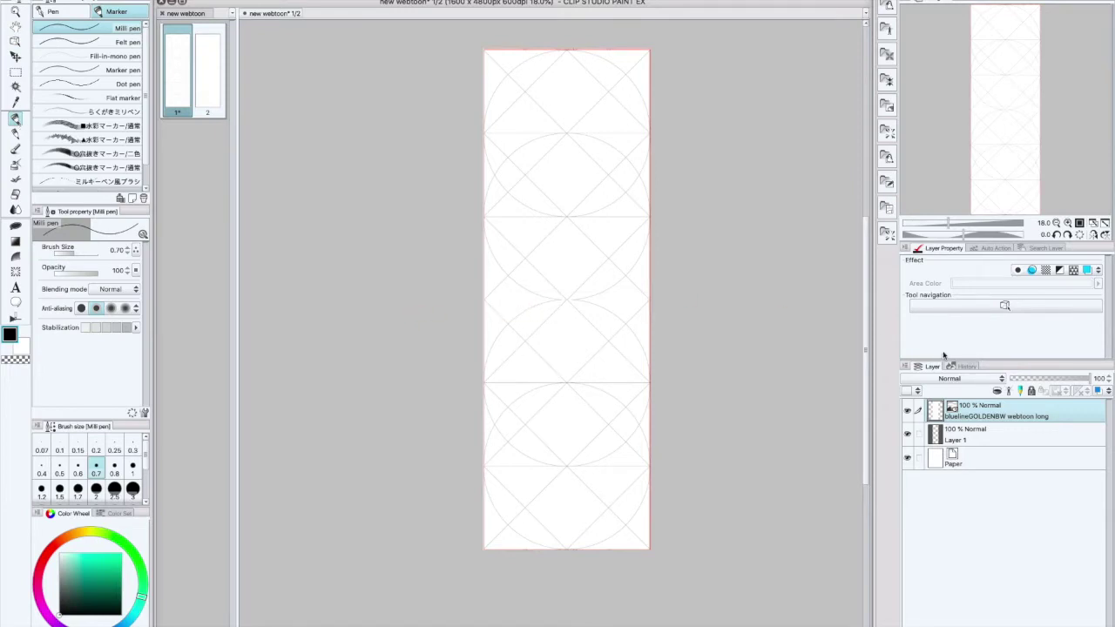
Step: Add a blank Layer 2 above the guide layer and switch the colour hue to red
{"action": "key", "text": "ctrl+shift+n"}
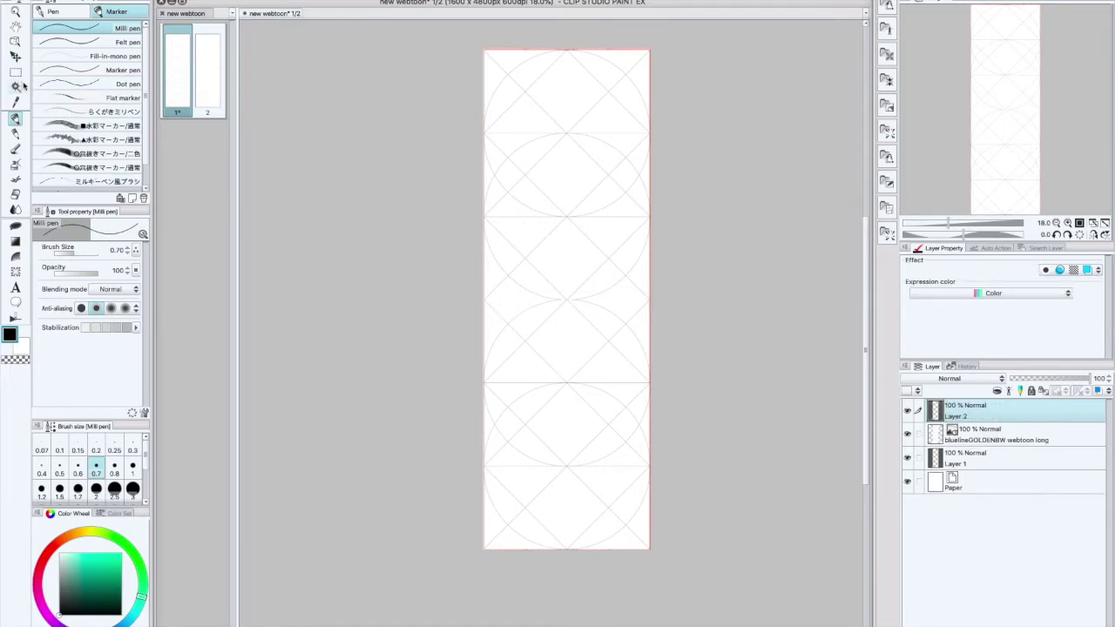
{"action": "left_click", "coordinate": [46, 557]}
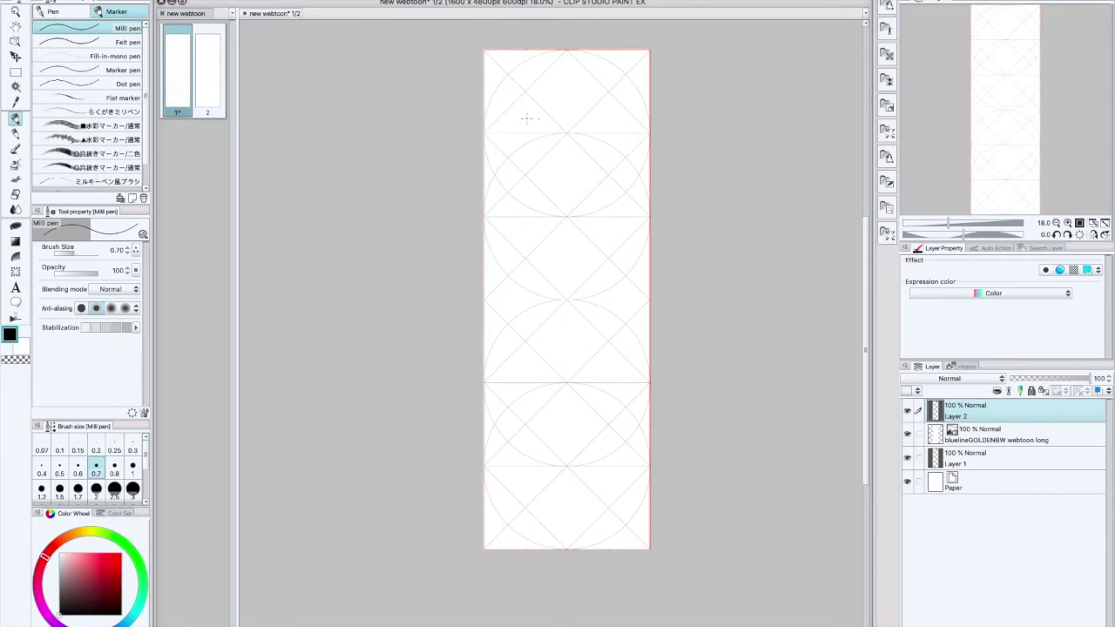
{"action": "scroll", "coordinate": [545, 117], "scroll_direction": "up", "scroll_amount": 2}
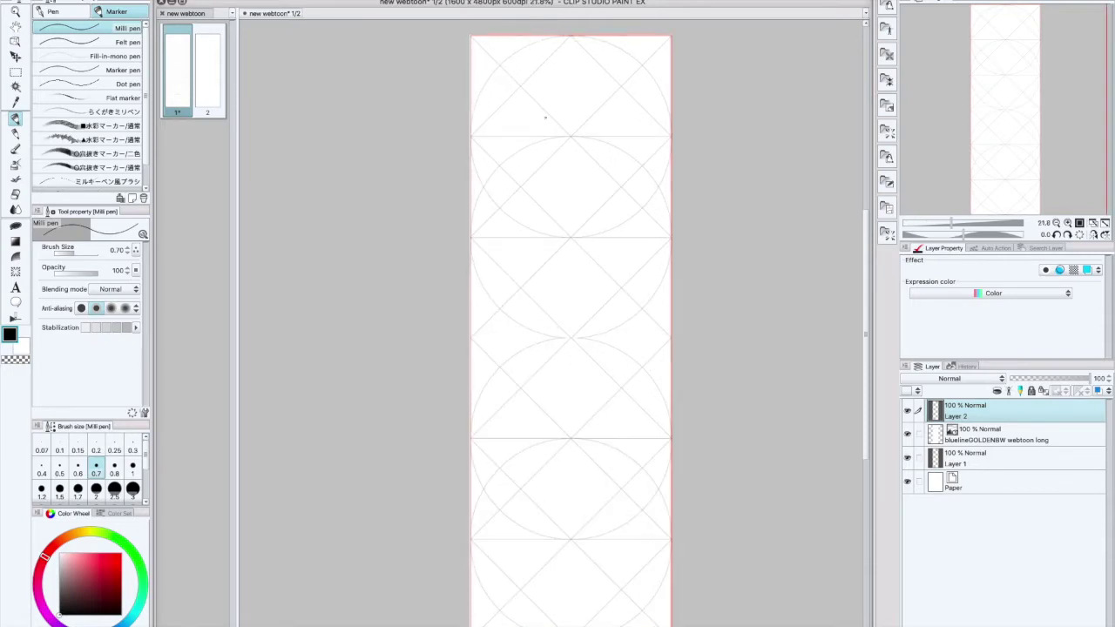
{"action": "left_click_drag", "start_coordinate": [499, 58], "coordinate": [501, 130]}
{"action": "left_click_drag", "start_coordinate": [643, 52], "coordinate": [640, 125]}
{"action": "left_click_drag", "start_coordinate": [499, 136], "coordinate": [642, 135]}
{"action": "left_click_drag", "start_coordinate": [644, 58], "coordinate": [644, 58]}
{"action": "left_click_drag", "start_coordinate": [499, 58], "coordinate": [499, 59]}
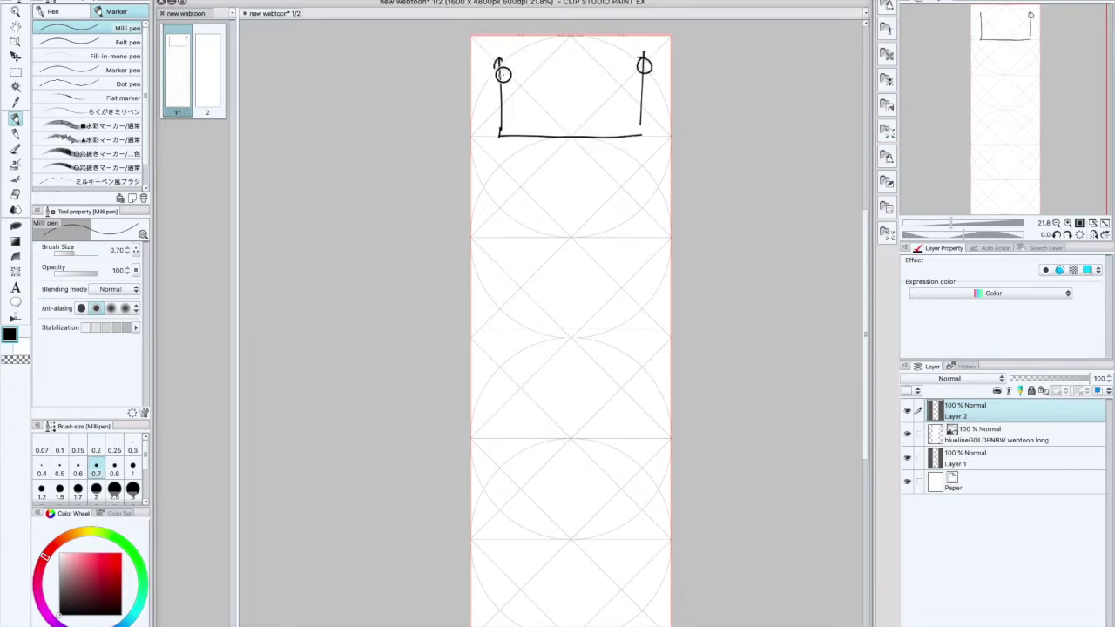
{"action": "mouse_move", "coordinate": [511, 131]}
{"action": "left_mouse_down"}
{"action": "mouse_move", "coordinate": [468, 137]}
{"action": "mouse_move", "coordinate": [682, 130]}
{"action": "mouse_move", "coordinate": [475, 130]}
{"action": "left_mouse_up"}
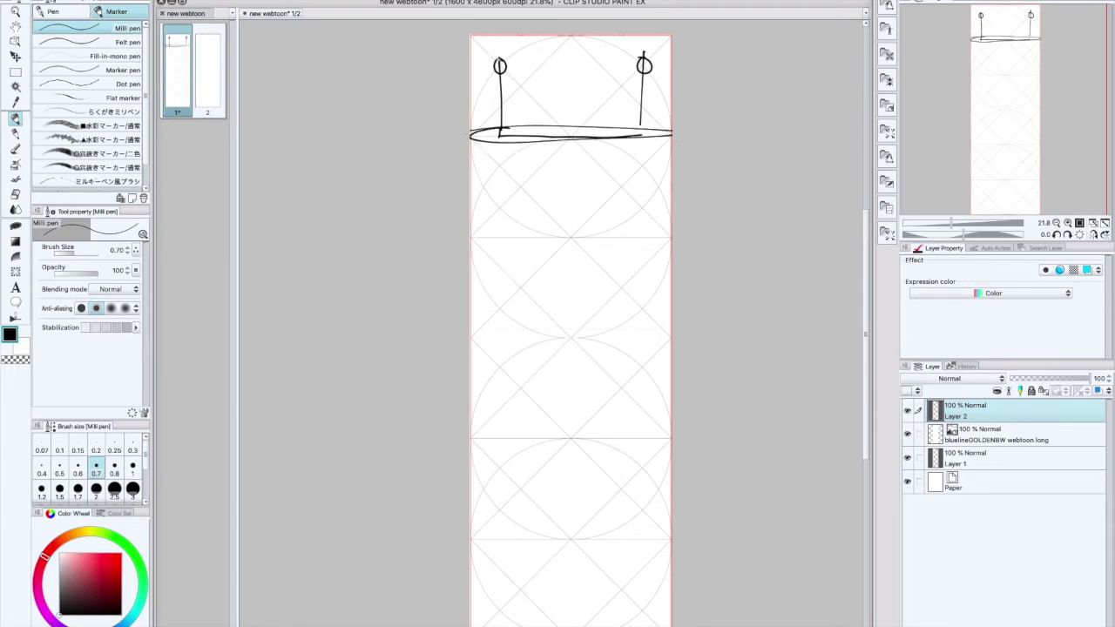
{"action": "left_click_drag", "start_coordinate": [503, 61], "coordinate": [644, 56]}
{"action": "mouse_move", "coordinate": [491, 164]}
{"action": "left_mouse_down"}
{"action": "mouse_move", "coordinate": [643, 160]}
{"action": "mouse_move", "coordinate": [638, 288]}
{"action": "mouse_move", "coordinate": [626, 289]}
{"action": "mouse_move", "coordinate": [640, 311]}
{"action": "left_mouse_up"}
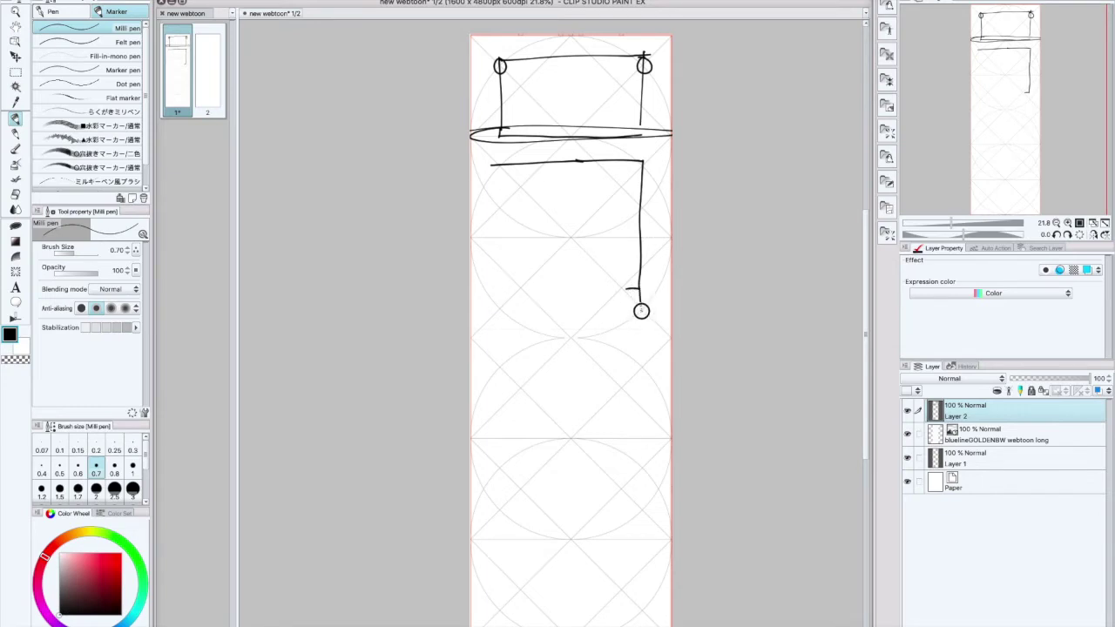
{"action": "key", "text": "ctrl+z"}
{"action": "left_click_drag", "start_coordinate": [639, 289], "coordinate": [511, 284]}
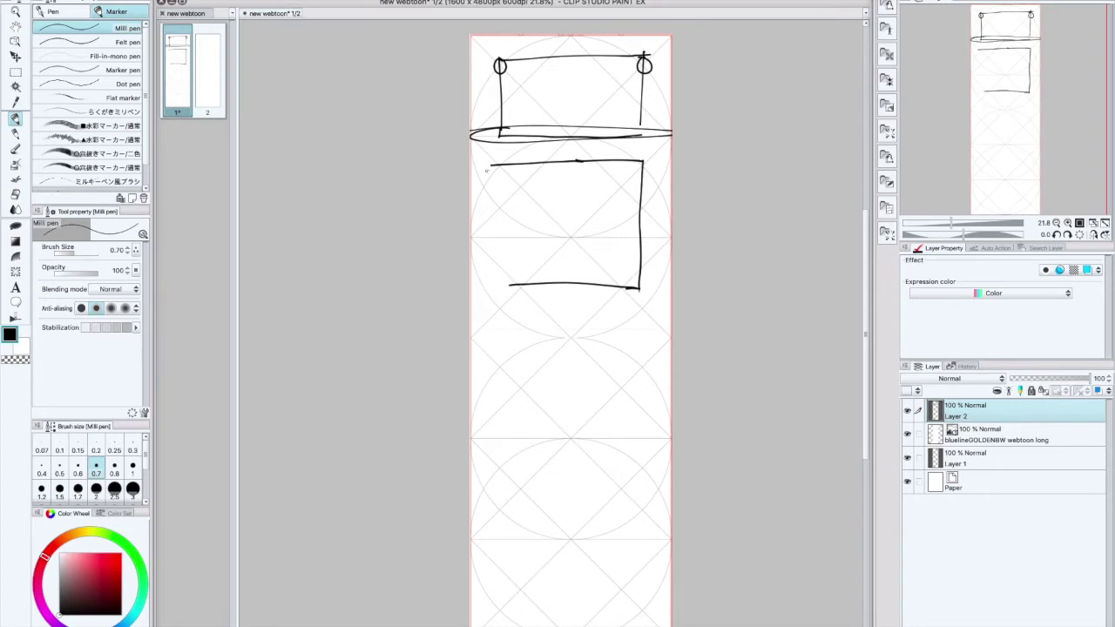
{"action": "left_click_drag", "start_coordinate": [481, 165], "coordinate": [487, 283]}
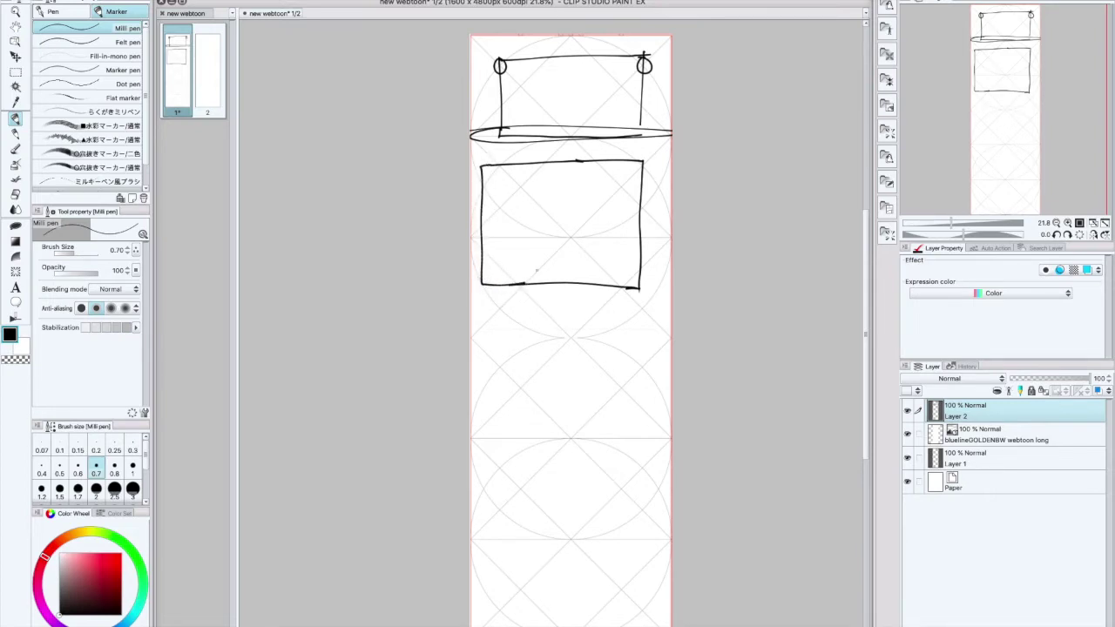
{"action": "mouse_move", "coordinate": [864, 310]}
{"action": "left_mouse_down"}
{"action": "mouse_move", "coordinate": [865, 332]}
{"action": "mouse_move", "coordinate": [852, 331]}
{"action": "left_mouse_up"}
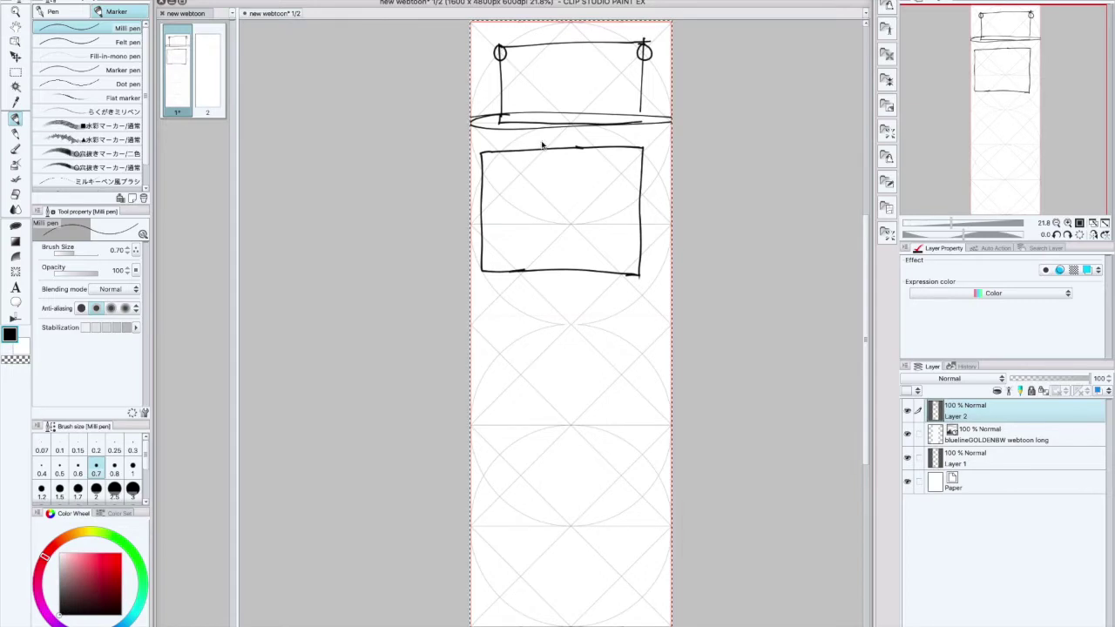
{"action": "key", "text": "ctrl+a"}
{"action": "key", "text": "Delete"}
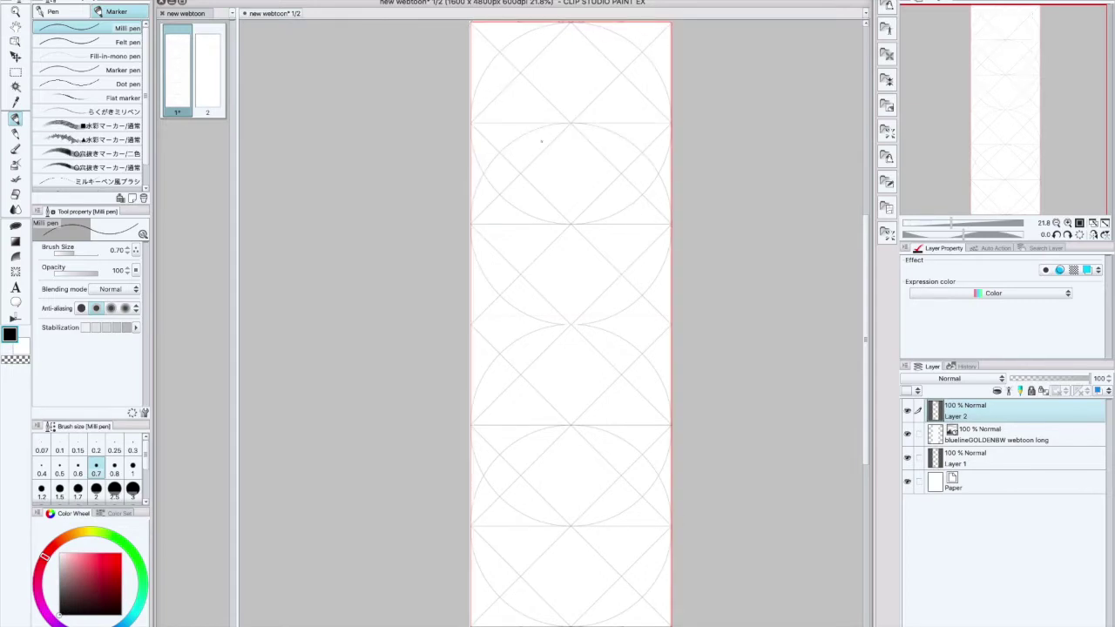
{"action": "left_click", "coordinate": [133, 0]}
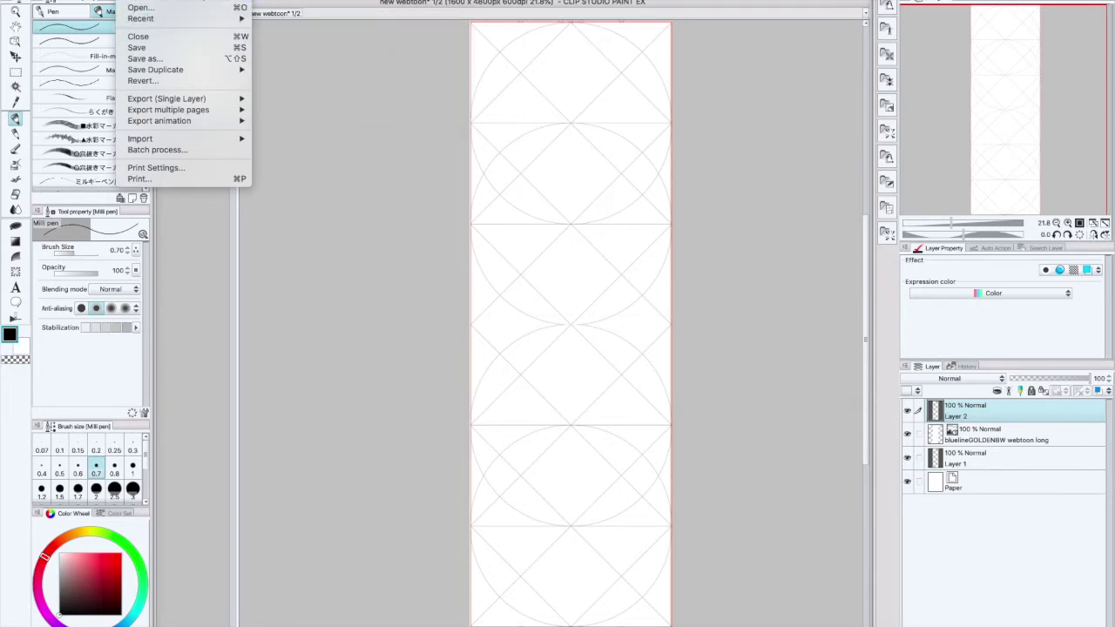
{"action": "key", "text": "Escape"}
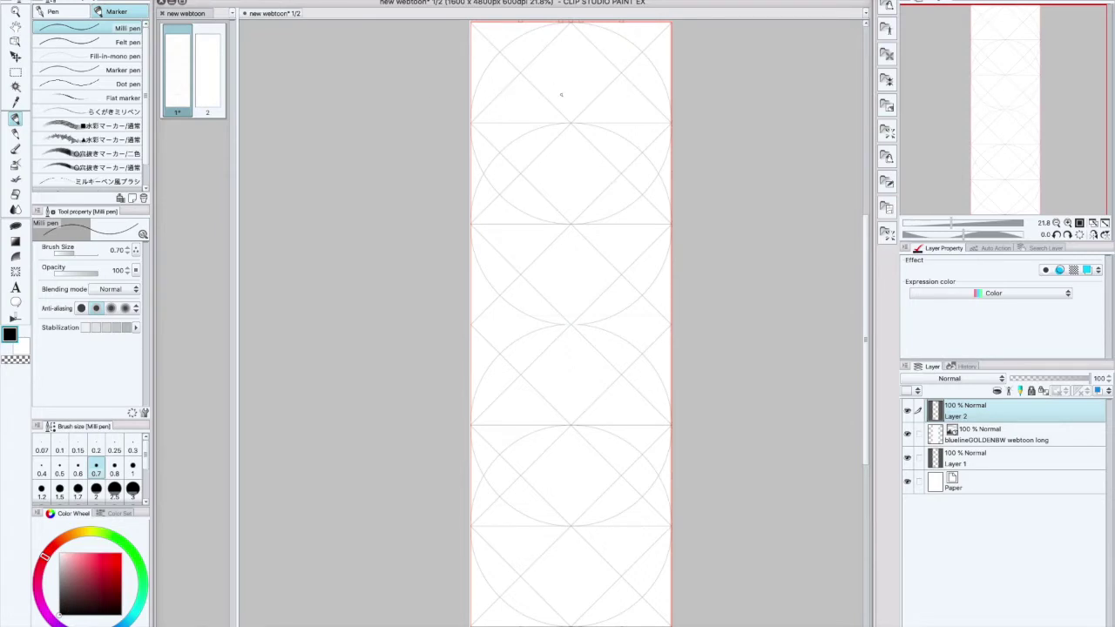
{"action": "mouse_move", "coordinate": [567, 63]}
{"action": "left_mouse_down"}
{"action": "mouse_move", "coordinate": [566, 90]}
{"action": "mouse_move", "coordinate": [609, 66]}
{"action": "left_mouse_up"}
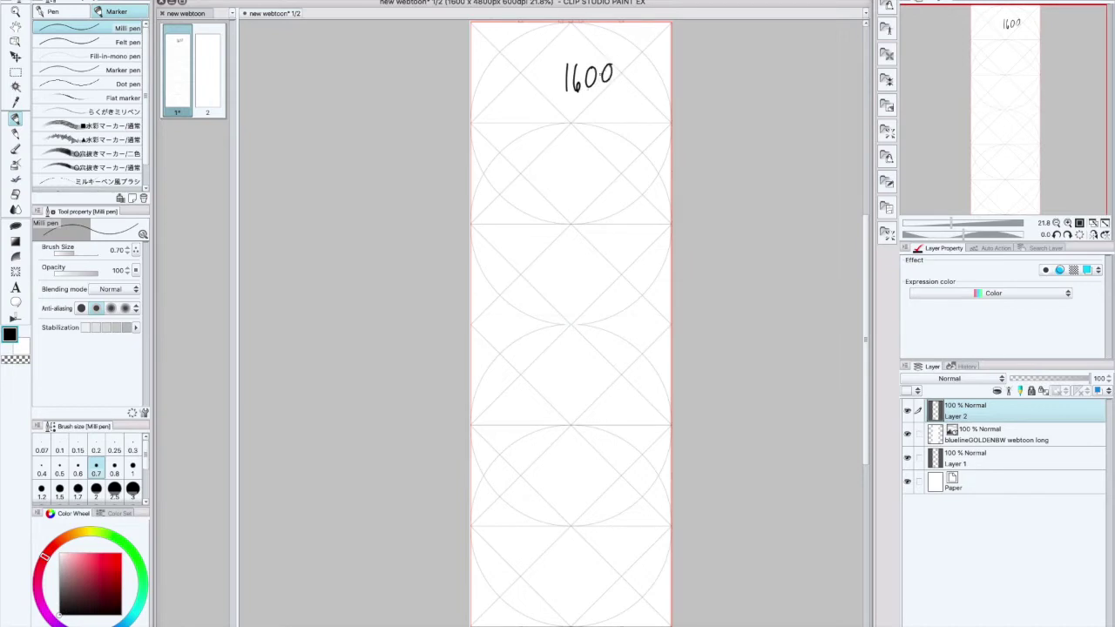
{"action": "left_click_drag", "start_coordinate": [571, 100], "coordinate": [576, 124]}
{"action": "left_click_drag", "start_coordinate": [594, 99], "coordinate": [612, 101]}
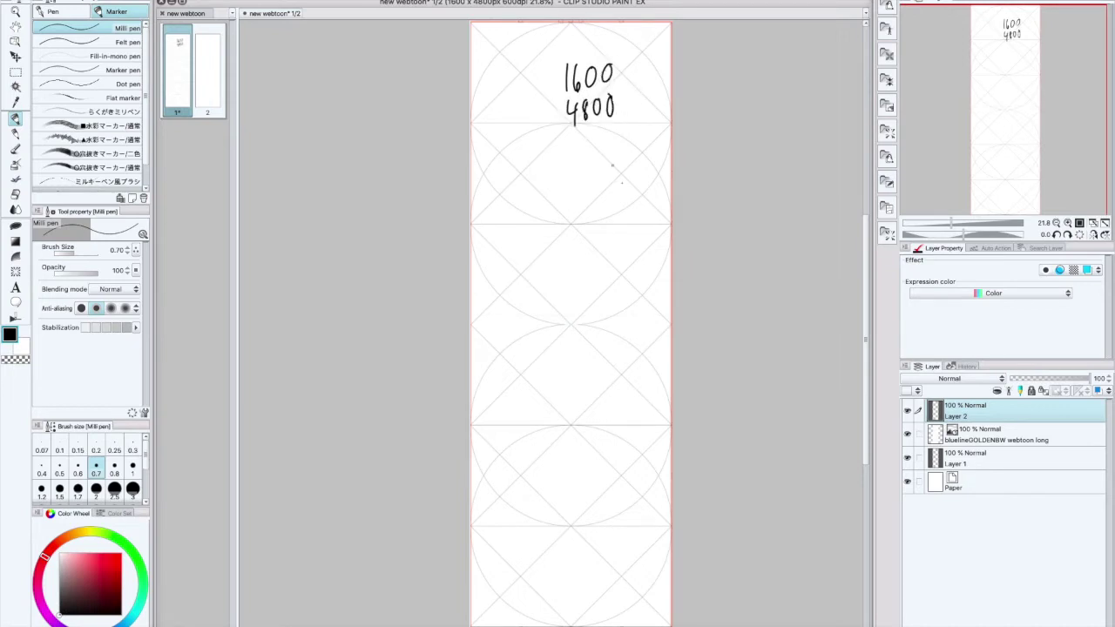
{"action": "left_click_drag", "start_coordinate": [576, 172], "coordinate": [604, 173]}
{"action": "left_click_drag", "start_coordinate": [547, 218], "coordinate": [583, 242]}
{"action": "left_click_drag", "start_coordinate": [599, 215], "coordinate": [624, 213]}
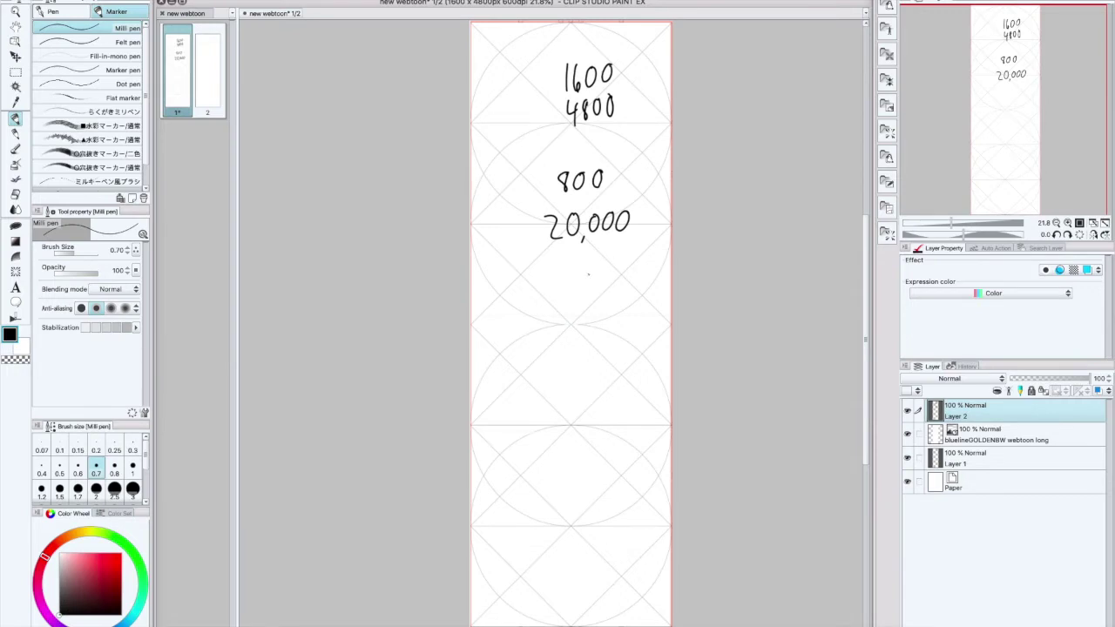
{"action": "mouse_move", "coordinate": [588, 261]}
{"action": "left_mouse_down"}
{"action": "mouse_move", "coordinate": [588, 394]}
{"action": "mouse_move", "coordinate": [634, 330]}
{"action": "mouse_move", "coordinate": [616, 257]}
{"action": "mouse_move", "coordinate": [604, 284]}
{"action": "mouse_move", "coordinate": [604, 265]}
{"action": "mouse_move", "coordinate": [612, 316]}
{"action": "mouse_move", "coordinate": [597, 334]}
{"action": "mouse_move", "coordinate": [613, 355]}
{"action": "left_mouse_up"}
{"action": "key", "text": "ctrl+z"}
{"action": "left_click_drag", "start_coordinate": [628, 272], "coordinate": [629, 392]}
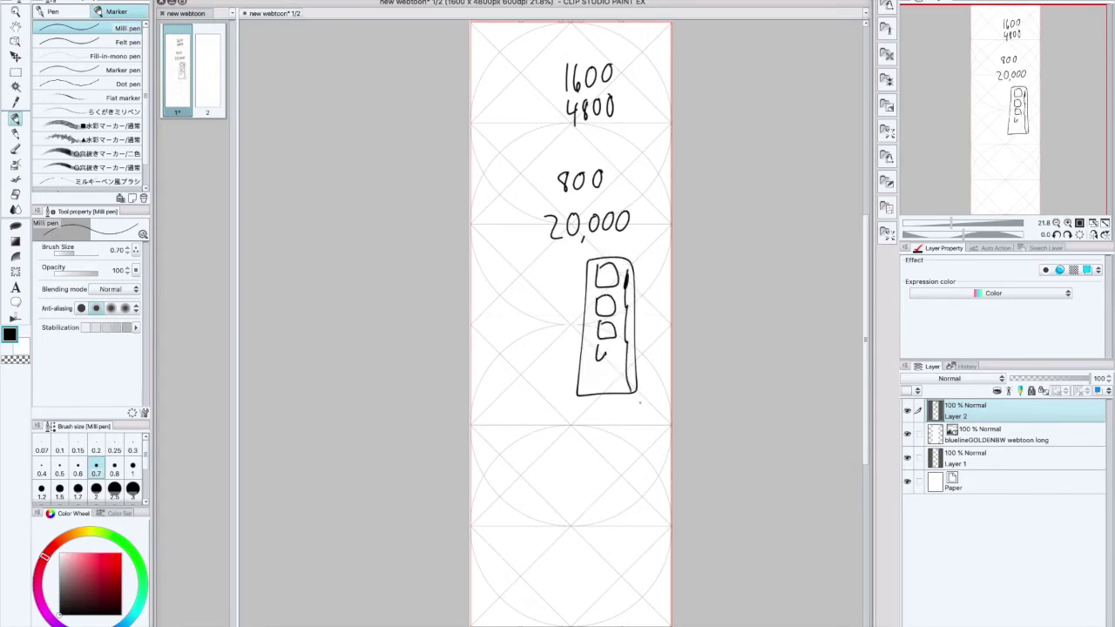
{"action": "mouse_move", "coordinate": [500, 262]}
{"action": "left_mouse_down"}
{"action": "mouse_move", "coordinate": [535, 315]}
{"action": "mouse_move", "coordinate": [497, 308]}
{"action": "mouse_move", "coordinate": [493, 340]}
{"action": "mouse_move", "coordinate": [532, 372]}
{"action": "left_mouse_up"}
{"action": "key", "text": "ctrl+z"}
{"action": "left_click_drag", "start_coordinate": [494, 321], "coordinate": [532, 370]}
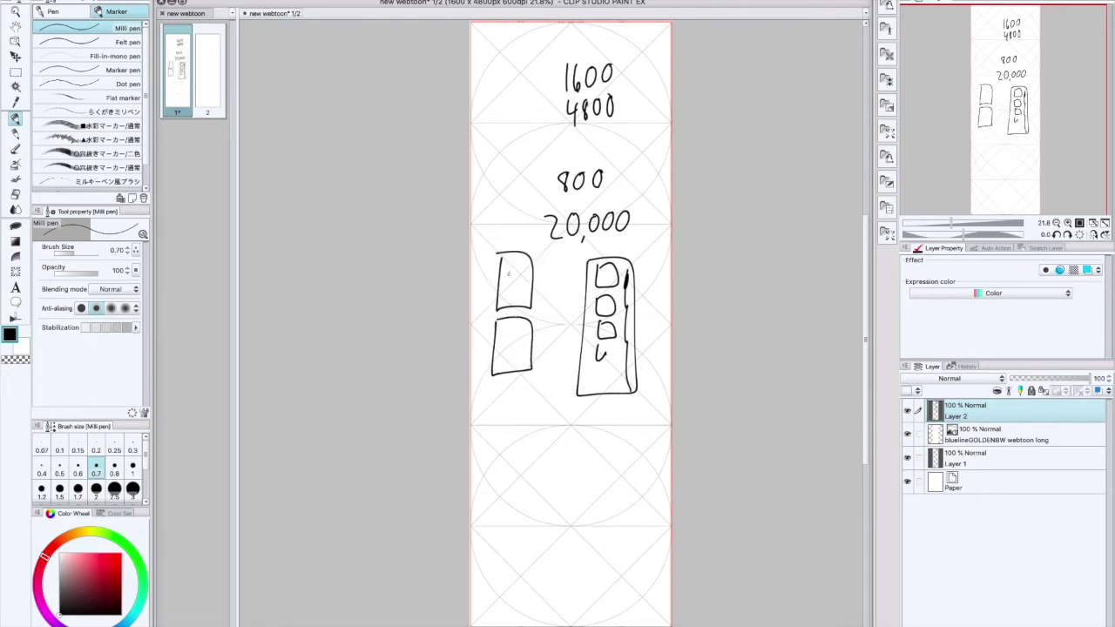
{"action": "mouse_move", "coordinate": [500, 261]}
{"action": "left_mouse_down"}
{"action": "mouse_move", "coordinate": [513, 342]}
{"action": "mouse_move", "coordinate": [515, 324]}
{"action": "left_mouse_up"}
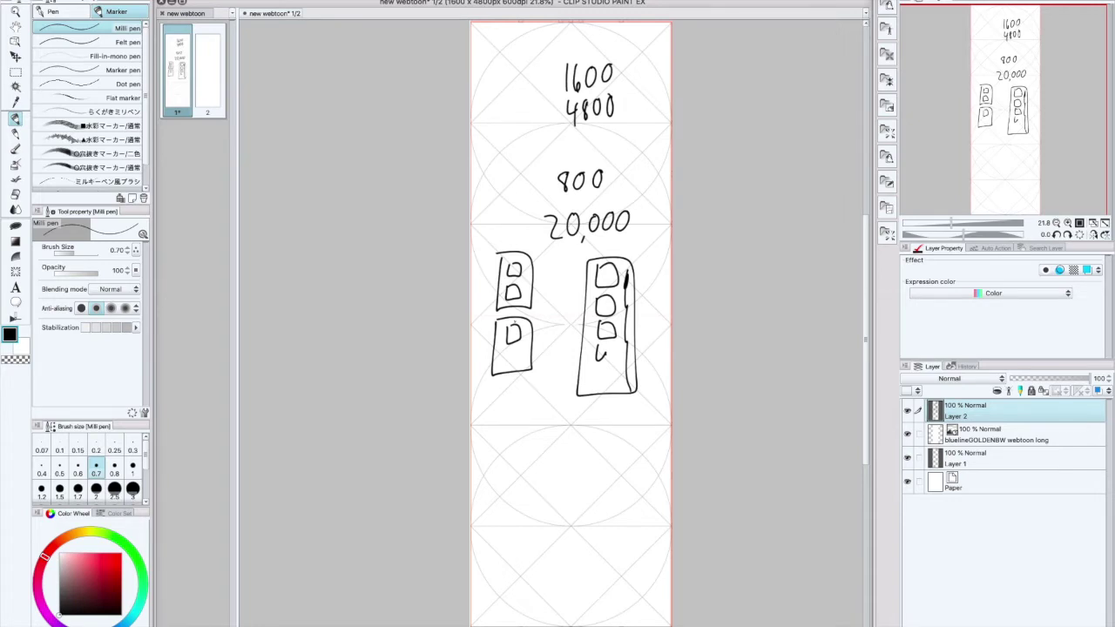
{"action": "key", "text": "ctrl+a"}
{"action": "key", "text": "Delete"}
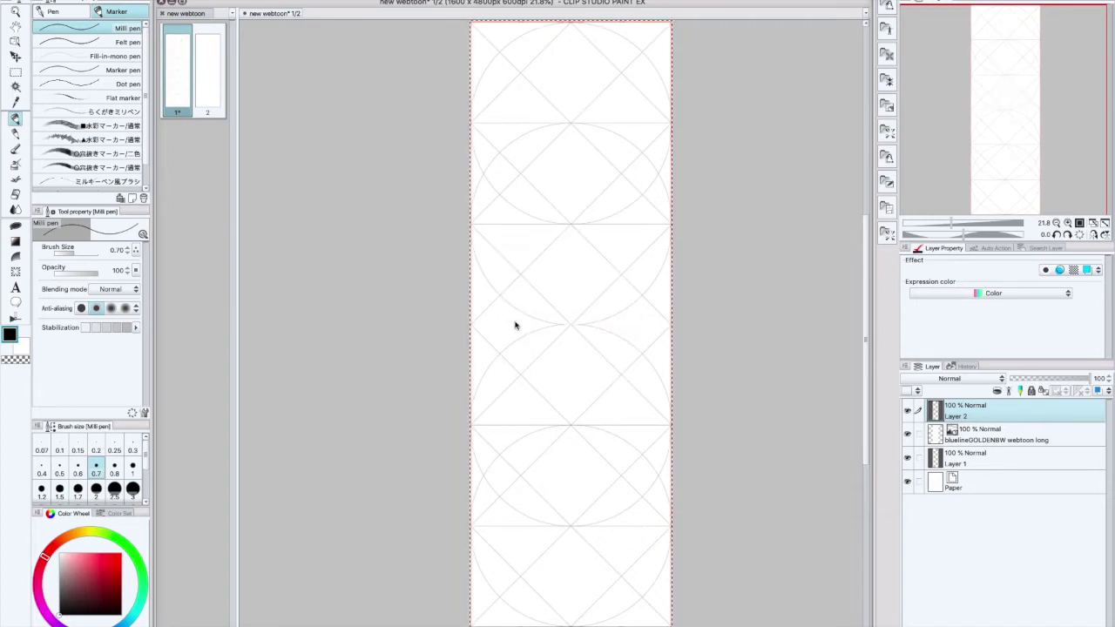
Step: Clear the selection, make Layer 2 active, and pick the G-pen at size 0.8
{"action": "key", "text": "ctrl+d"}
{"action": "left_click", "coordinate": [908, 434]}
{"action": "left_click", "coordinate": [908, 433]}
{"action": "left_click", "coordinate": [1008, 440]}
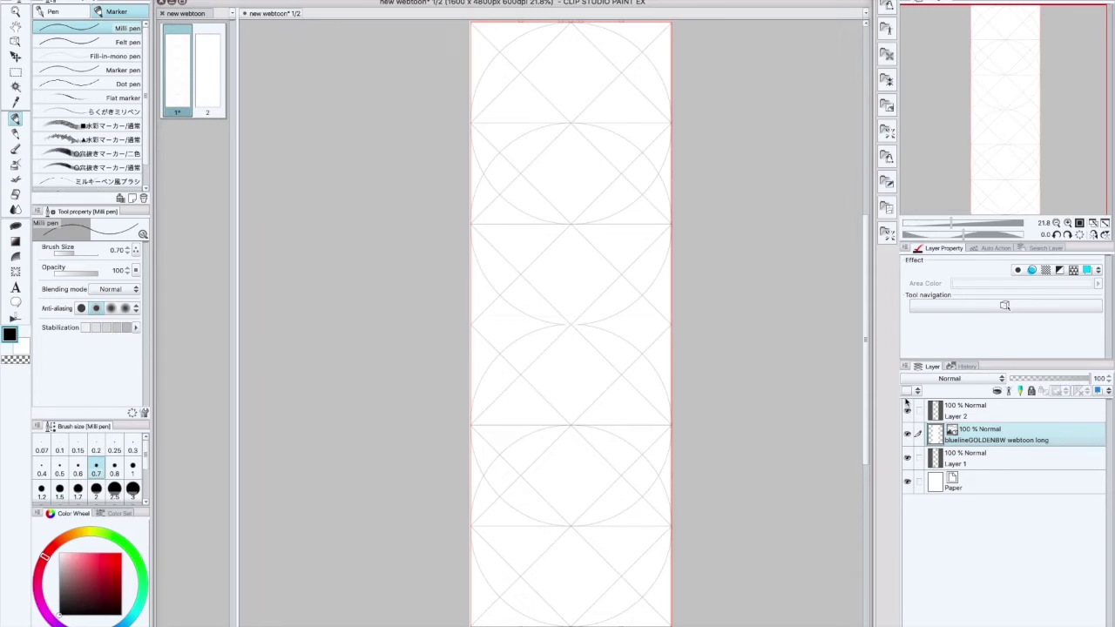
{"action": "left_click", "coordinate": [994, 414]}
{"action": "left_click", "coordinate": [63, 14]}
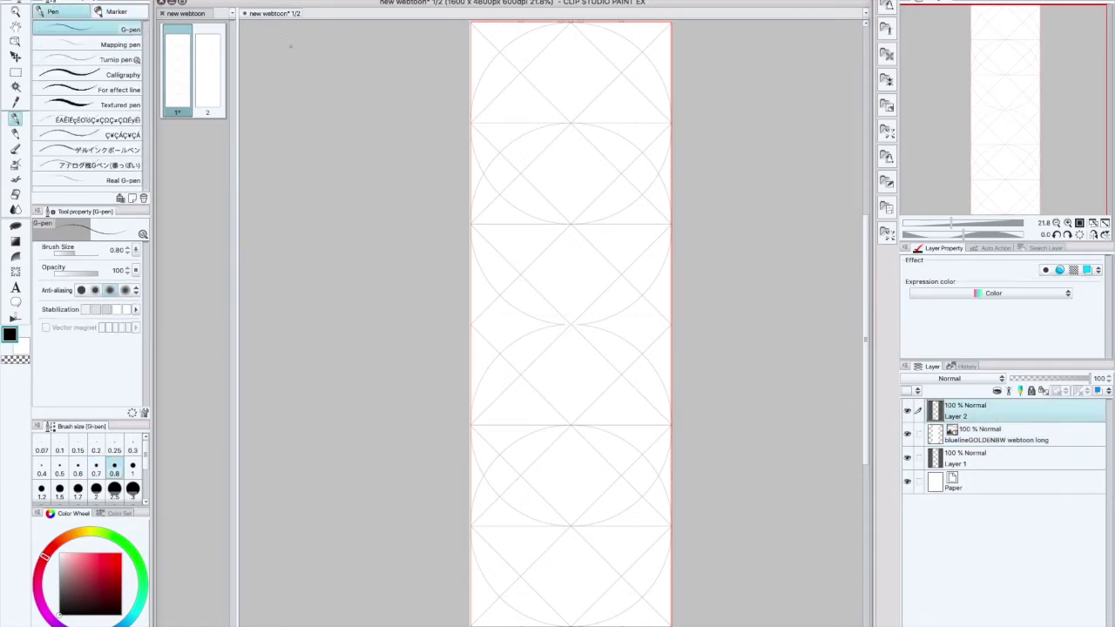
Step: Check in Change Canvas Size that the canvas is still 1600 × 4800 px
{"action": "left_click", "coordinate": [147, 2]}
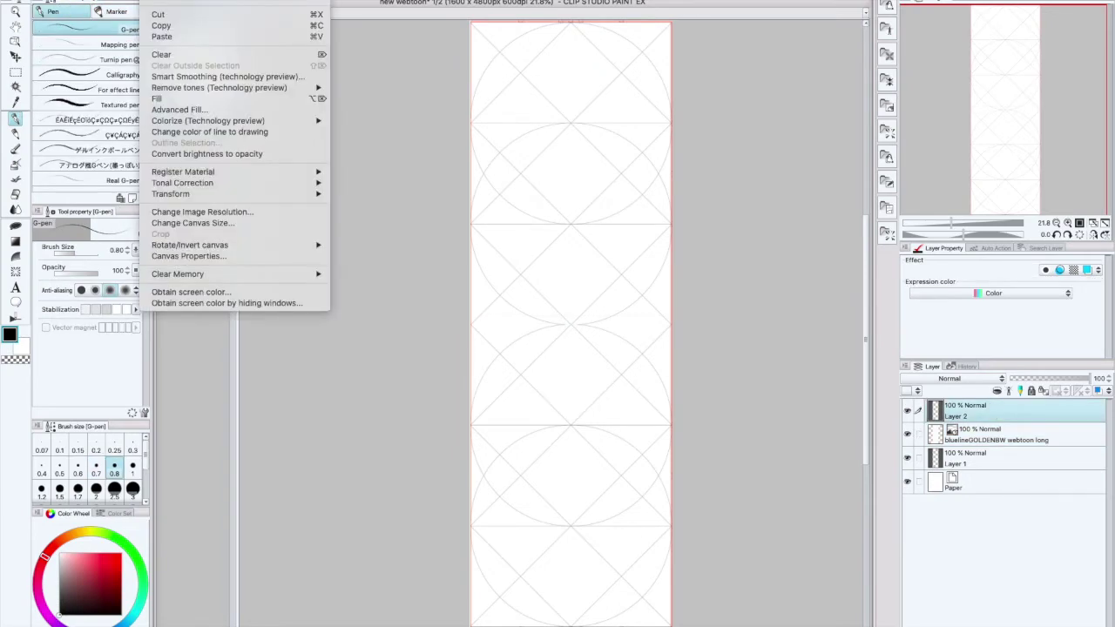
{"action": "left_click", "coordinate": [219, 225]}
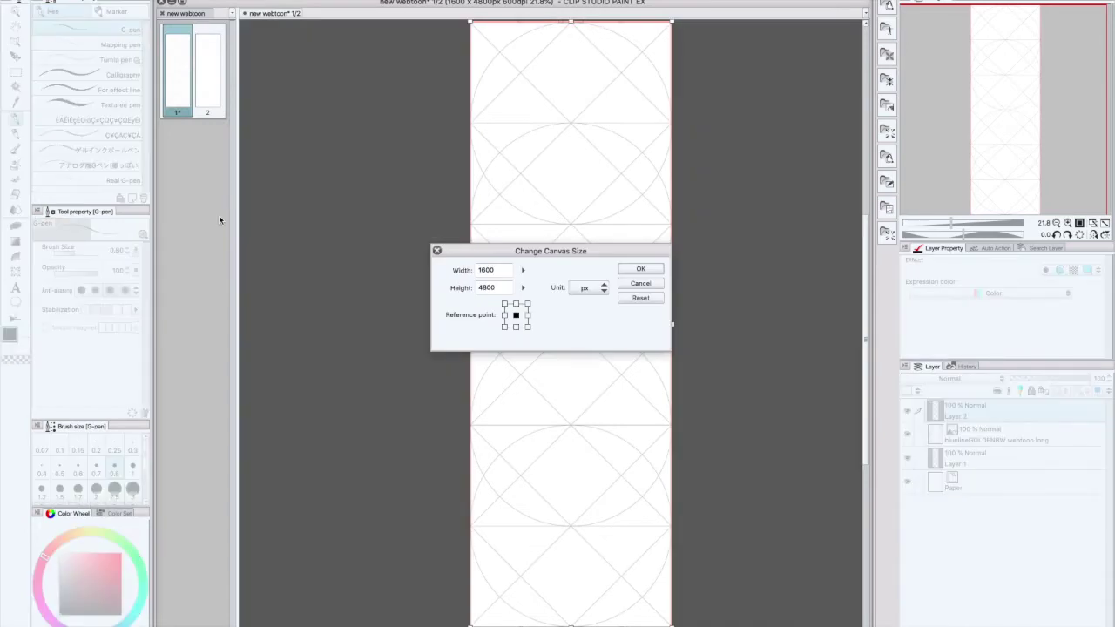
{"action": "left_click", "coordinate": [641, 286]}
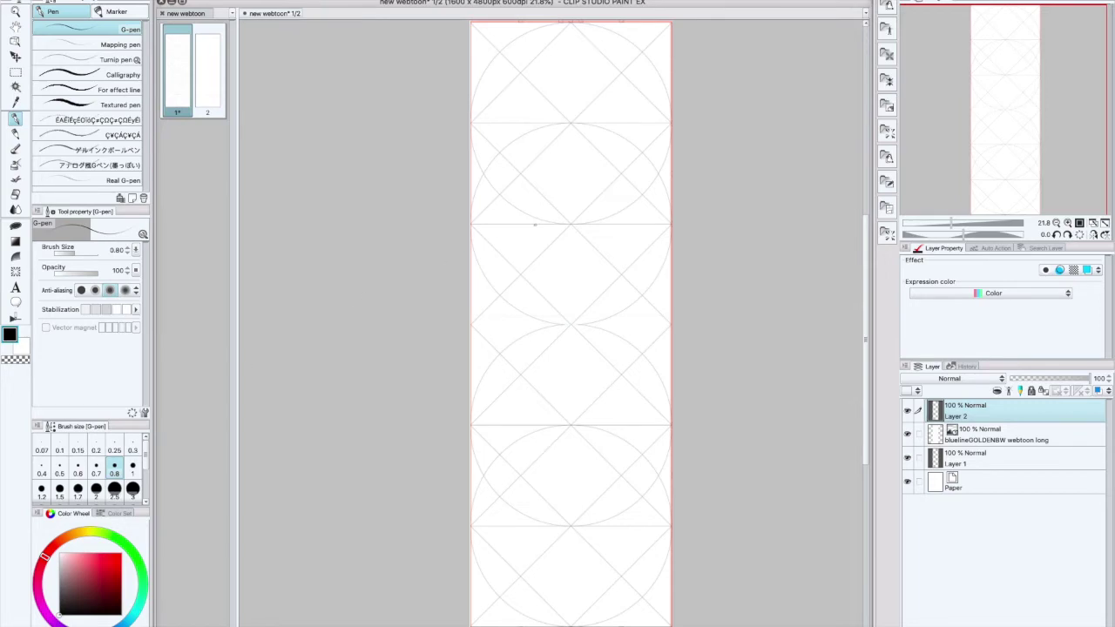
Step: Draw three curved G-pen hair strokes on Layer 2, then bring up the New file dialog
{"action": "scroll", "coordinate": [551, 215], "scroll_direction": "up", "scroll_amount": 2}
{"action": "mouse_move", "coordinate": [535, 190]}
{"action": "left_mouse_down"}
{"action": "mouse_move", "coordinate": [509, 269]}
{"action": "mouse_move", "coordinate": [512, 319]}
{"action": "left_mouse_up"}
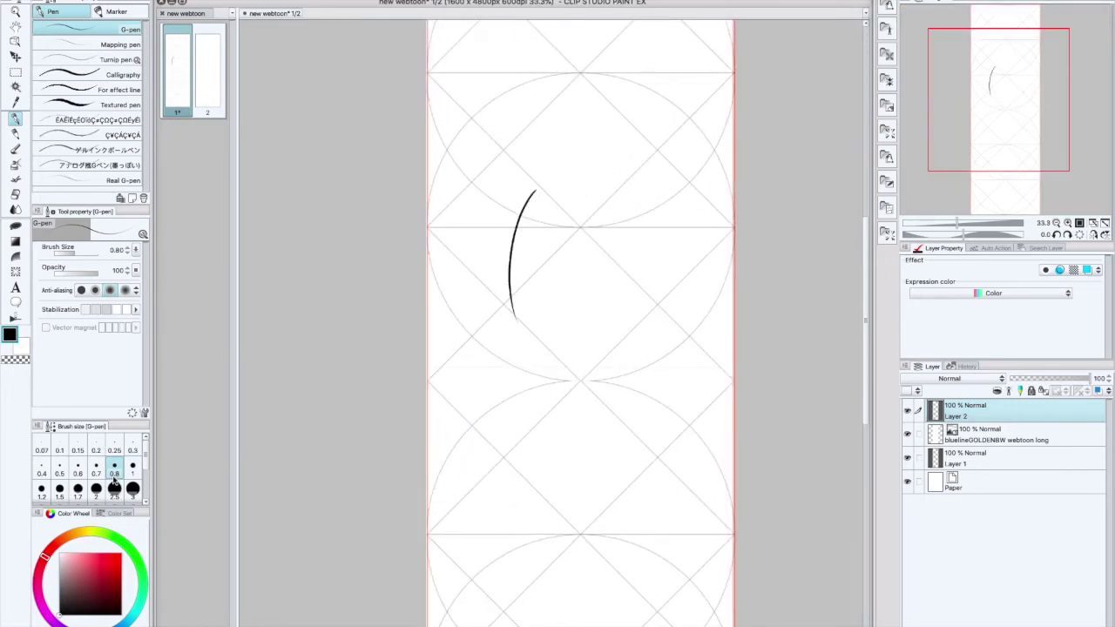
{"action": "mouse_move", "coordinate": [558, 185]}
{"action": "left_mouse_down"}
{"action": "mouse_move", "coordinate": [549, 320]}
{"action": "mouse_move", "coordinate": [575, 332]}
{"action": "left_mouse_up"}
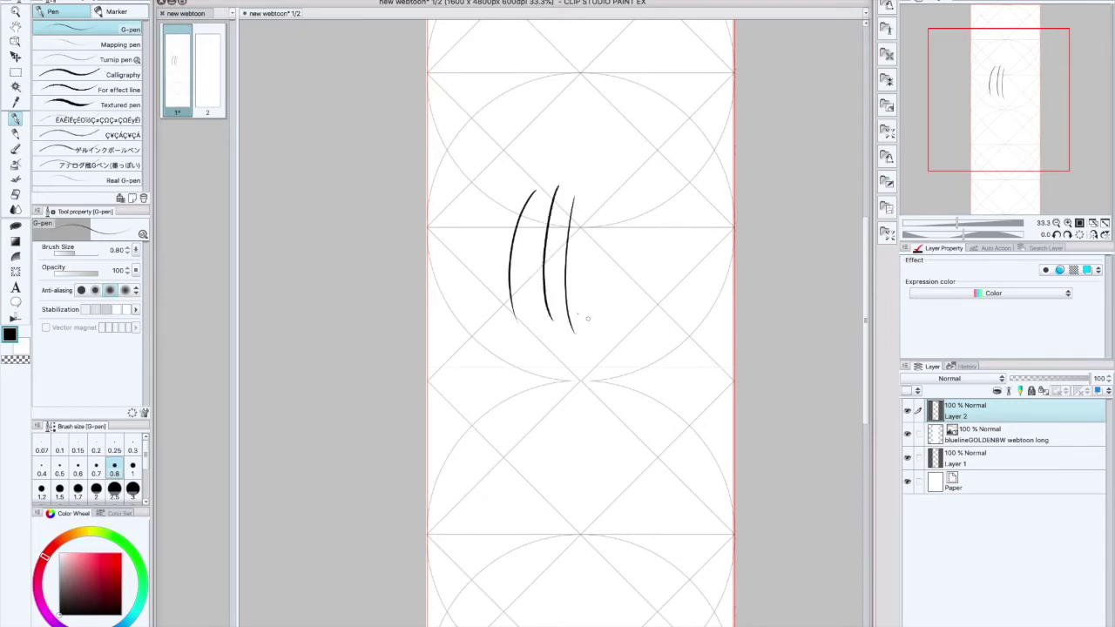
{"action": "left_click", "coordinate": [1068, 223]}
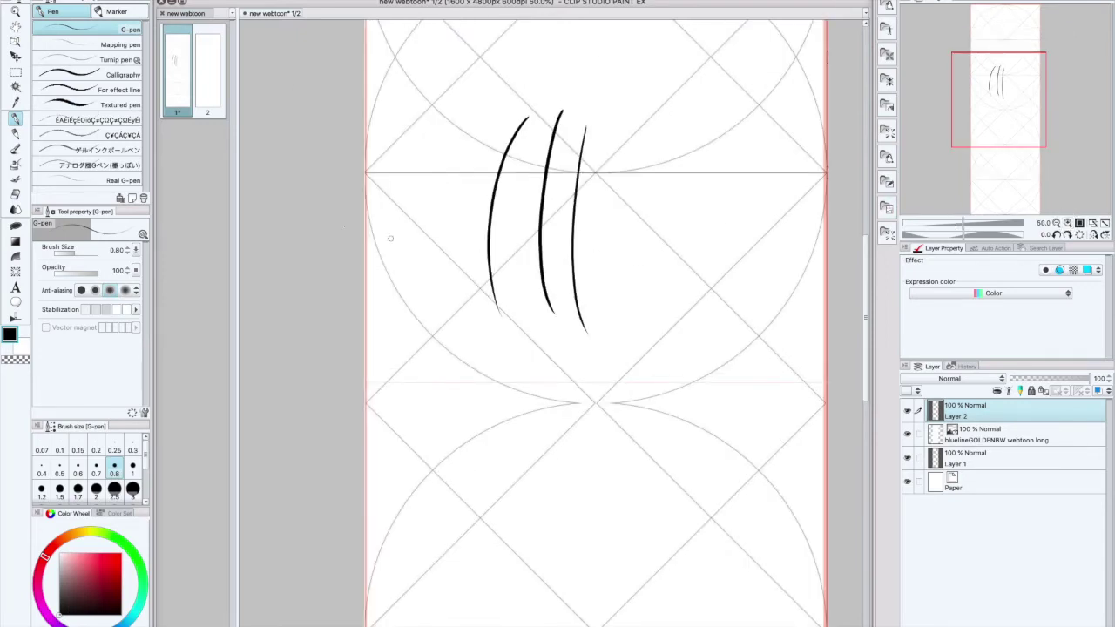
{"action": "left_click", "coordinate": [131, 0]}
{"action": "key", "text": "super+n"}
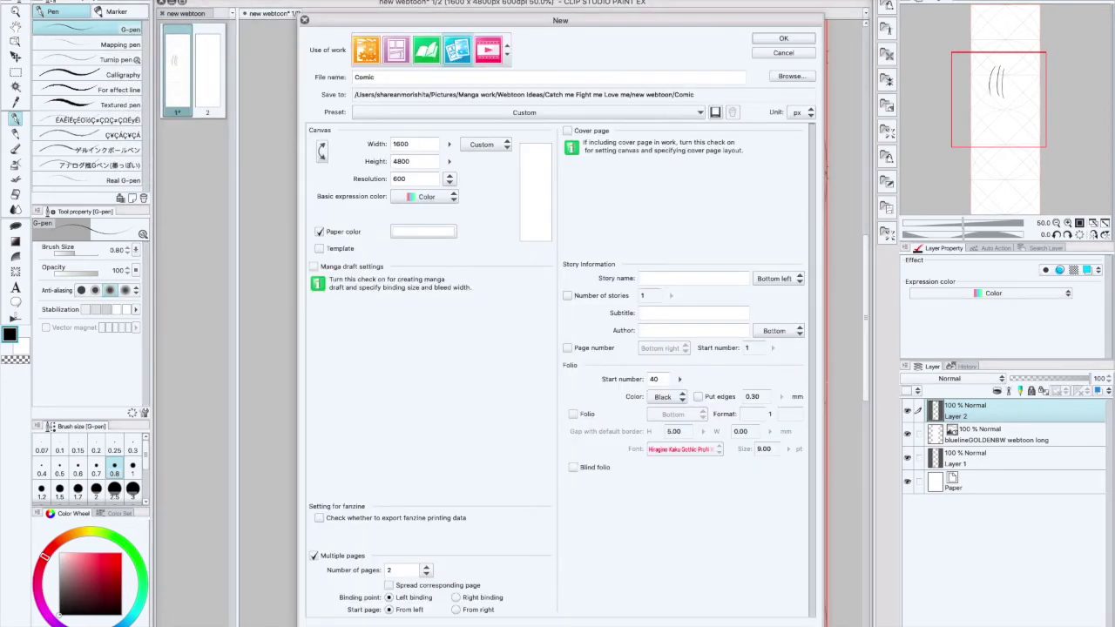
Step: Create a blank 800 × 1280 px, 300 dpi canvas from the Illustration preset
{"action": "left_click", "coordinate": [365, 49]}
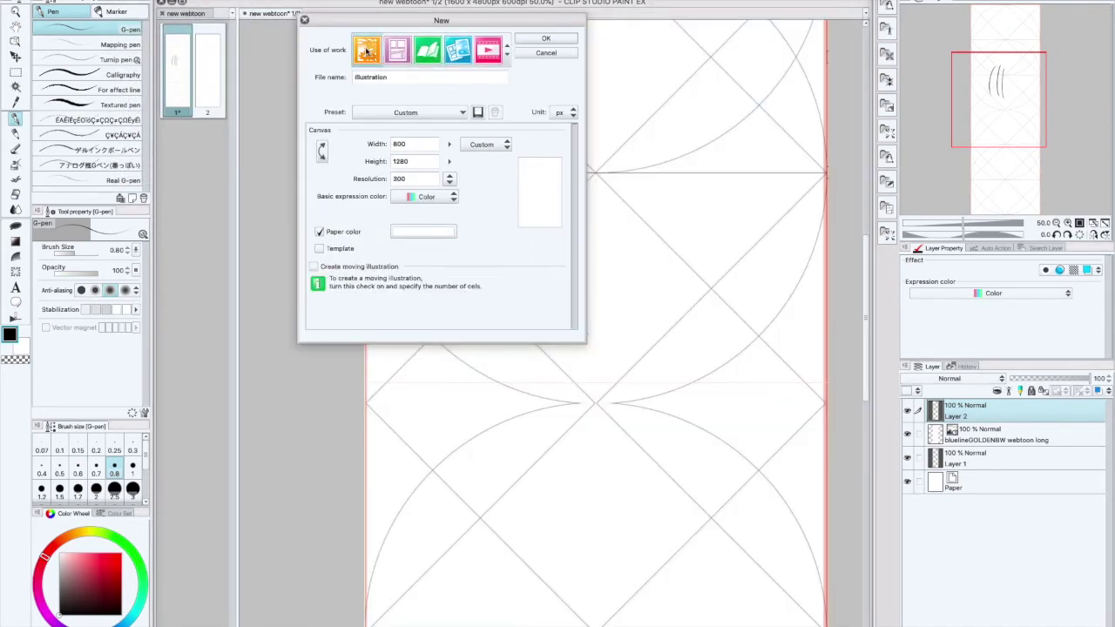
{"action": "left_click", "coordinate": [449, 144]}
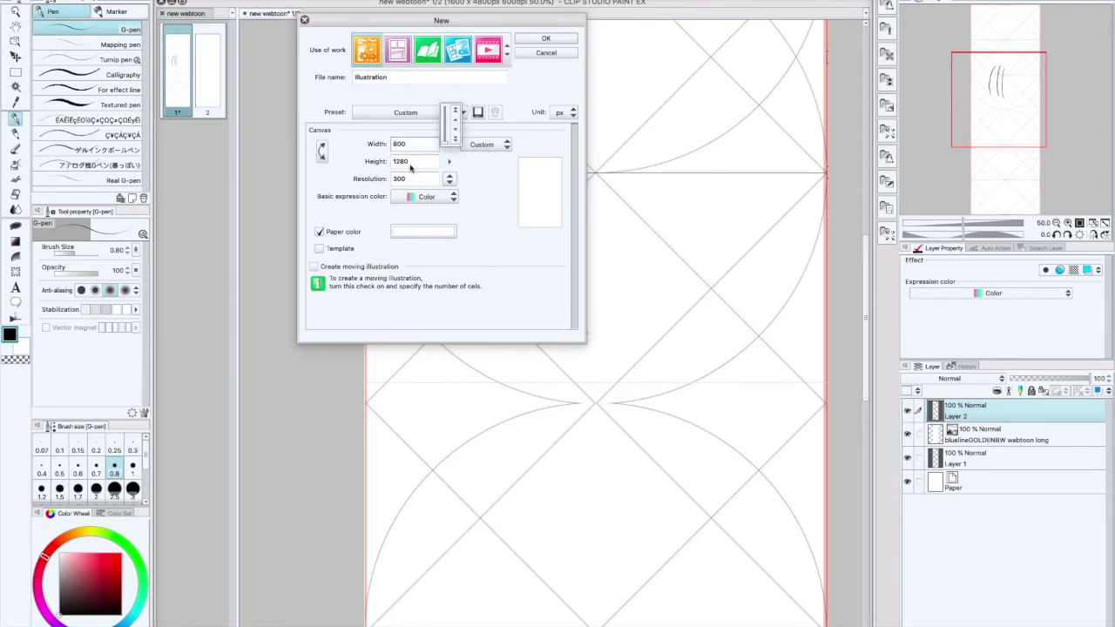
{"action": "left_click", "coordinate": [558, 38]}
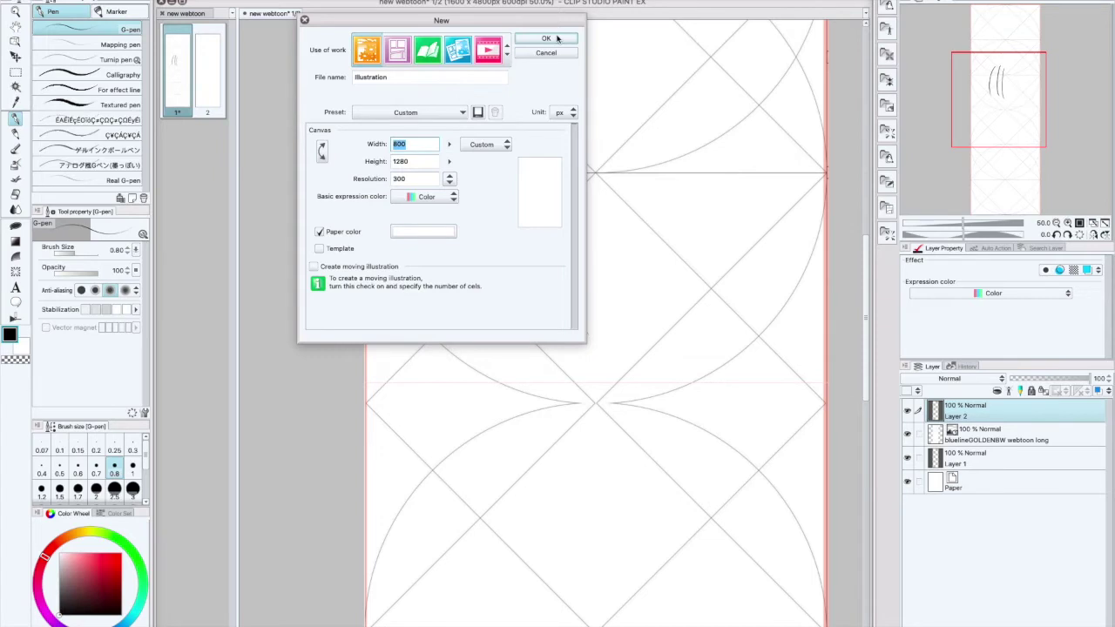
{"action": "left_click", "coordinate": [558, 37]}
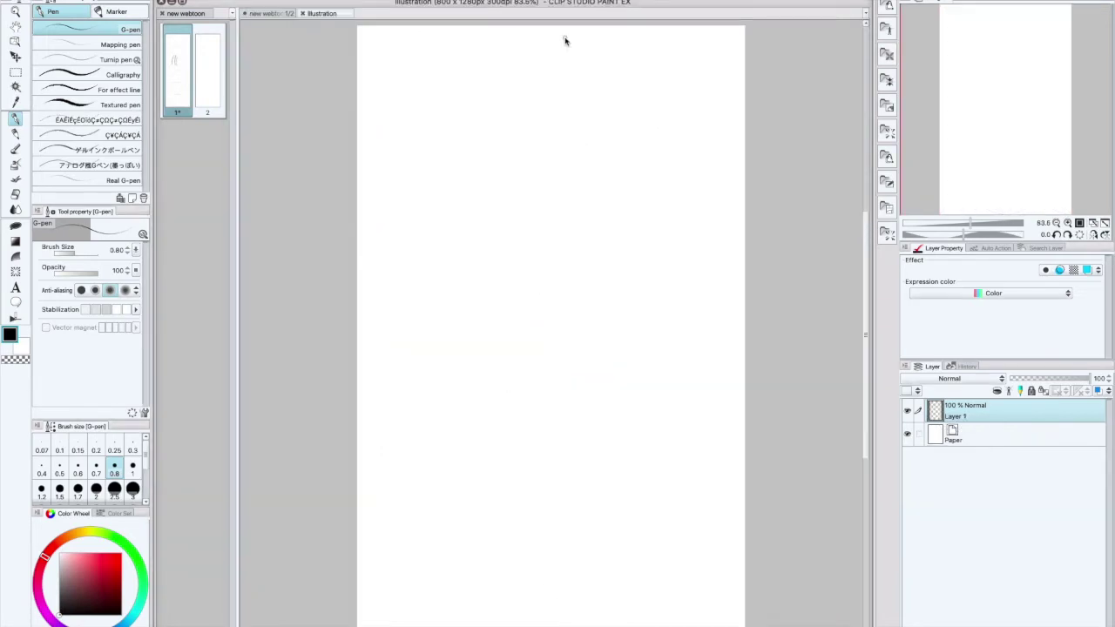
Step: Zoom the blank Illustration canvas to about half size, then flip to the webtoon and back
{"action": "left_click", "coordinate": [1067, 223]}
{"action": "left_click", "coordinate": [1057, 223]}
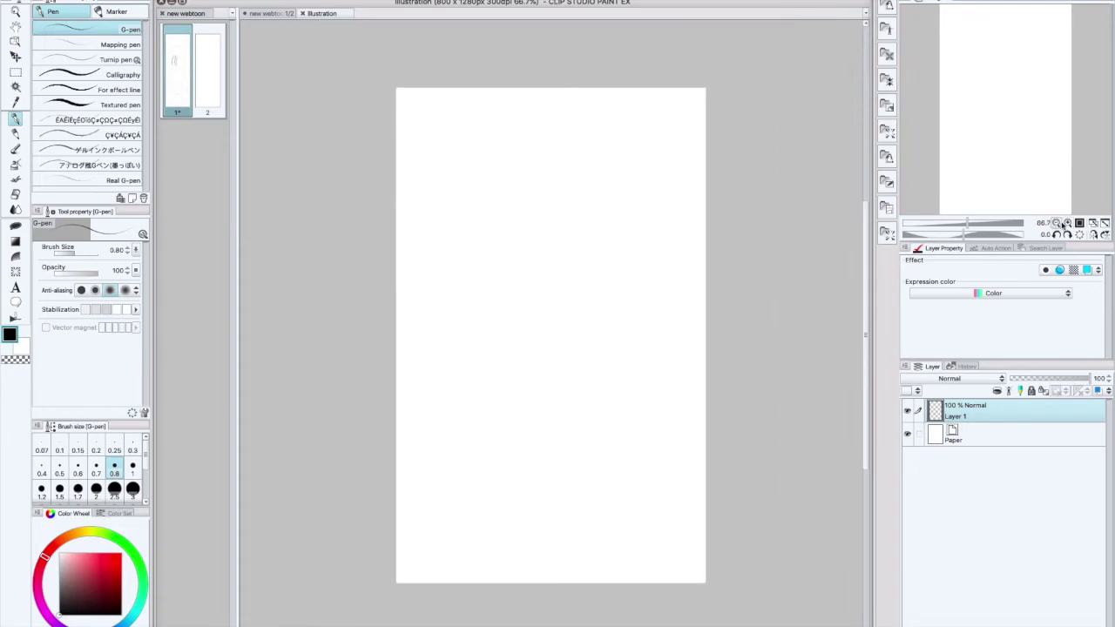
{"action": "left_click", "coordinate": [1067, 223]}
{"action": "left_click", "coordinate": [969, 223]}
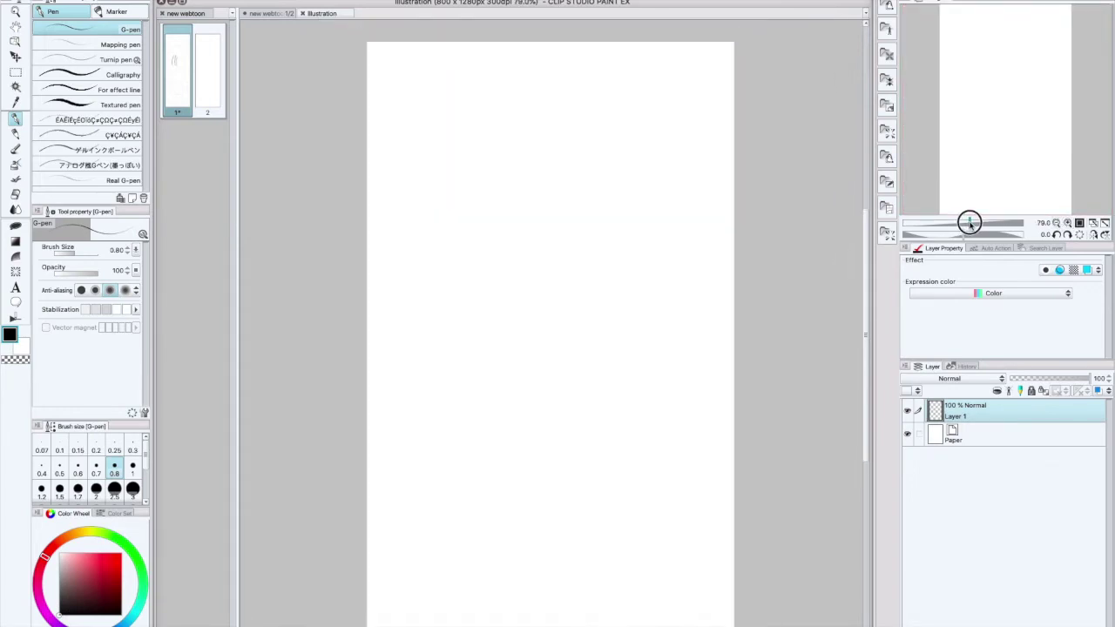
{"action": "left_click_drag", "start_coordinate": [969, 223], "coordinate": [963, 224]}
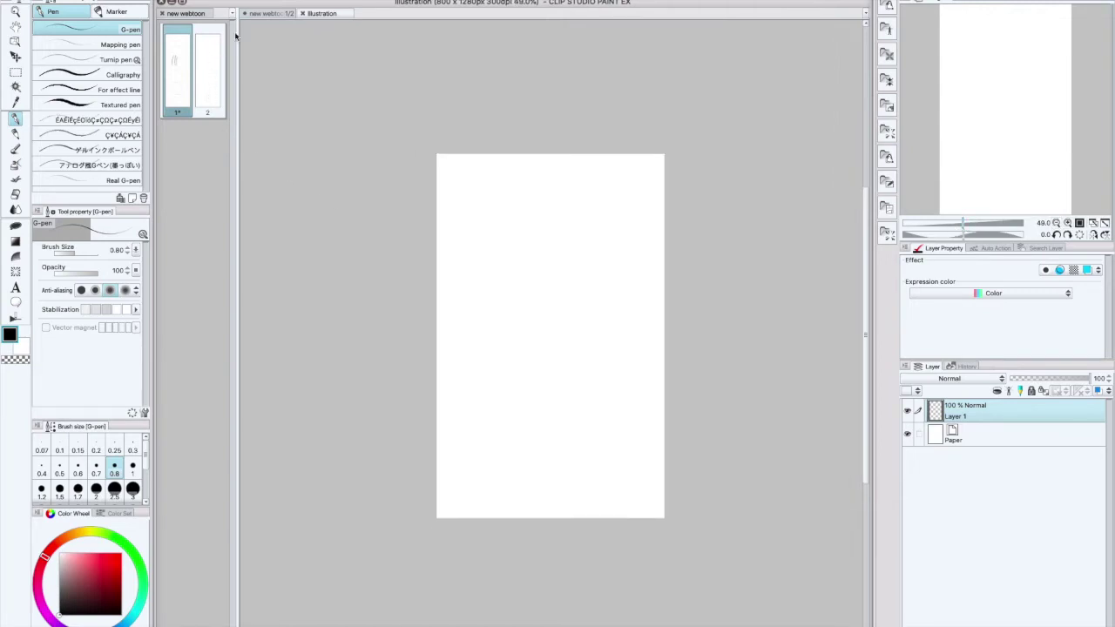
{"action": "left_click", "coordinate": [275, 14]}
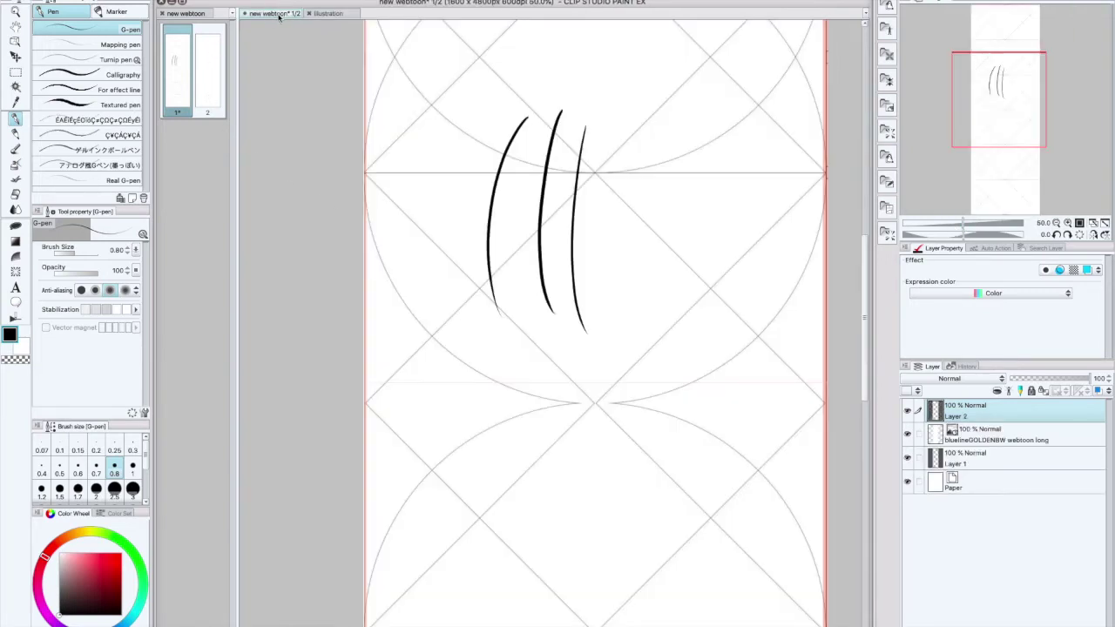
{"action": "left_click", "coordinate": [327, 14]}
Step: Draw four test G-pen hair strokes on the Illustration canvas
{"action": "mouse_move", "coordinate": [523, 214]}
{"action": "left_mouse_down"}
{"action": "mouse_move", "coordinate": [511, 311]}
{"action": "mouse_move", "coordinate": [531, 294]}
{"action": "mouse_move", "coordinate": [533, 316]}
{"action": "left_mouse_up"}
{"action": "left_click_drag", "start_coordinate": [591, 210], "coordinate": [571, 318]}
{"action": "left_click_drag", "start_coordinate": [618, 228], "coordinate": [601, 319]}
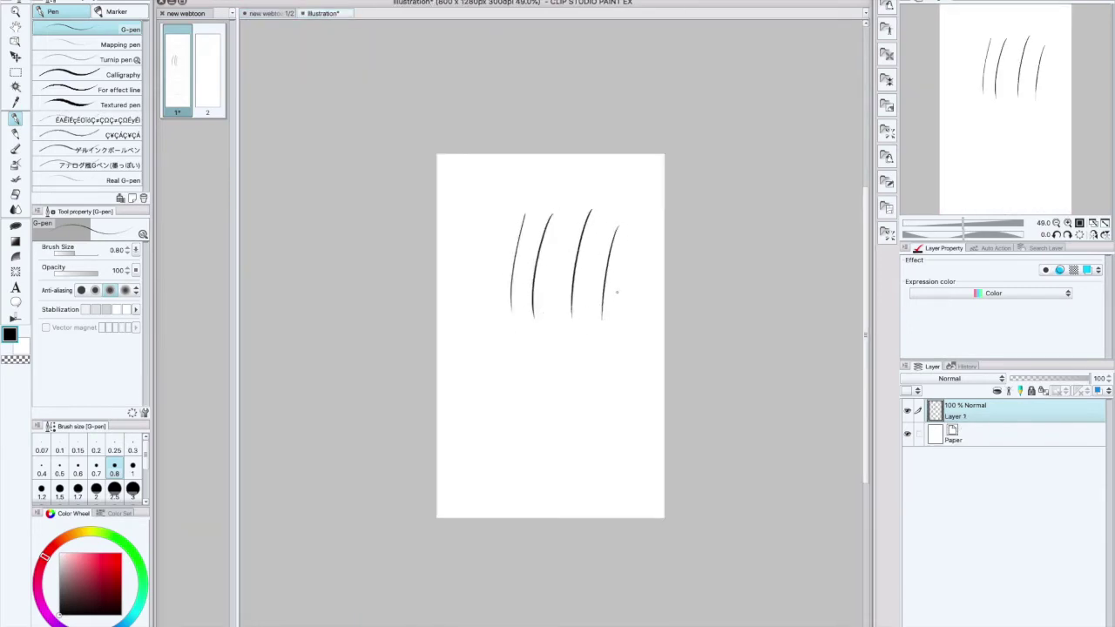
{"action": "scroll", "coordinate": [617, 293], "scroll_direction": "up", "scroll_amount": 5}
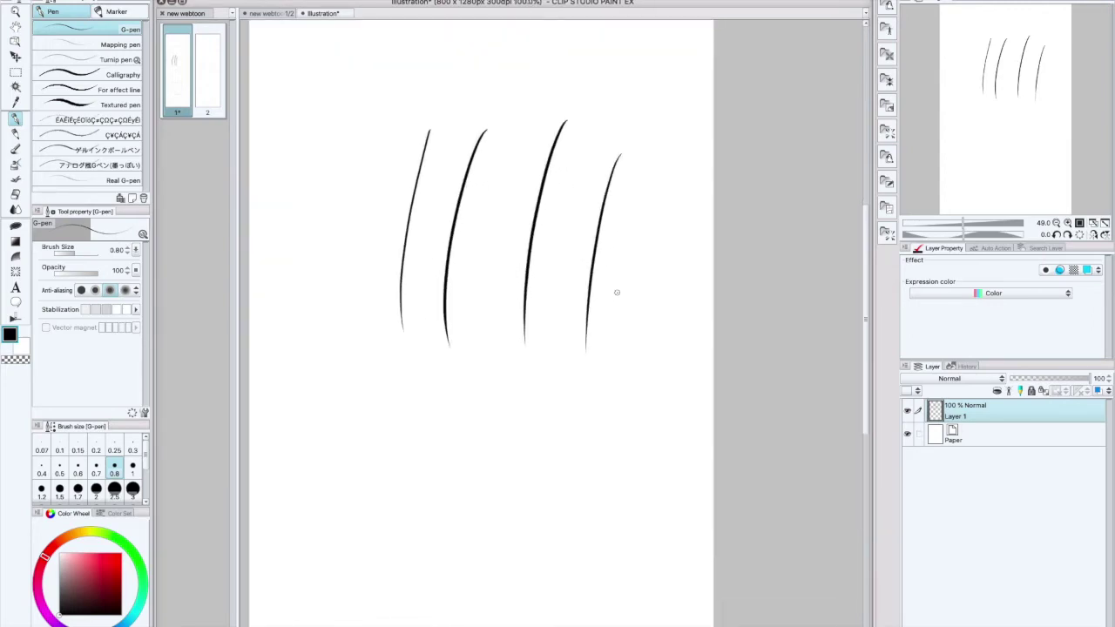
{"action": "scroll", "coordinate": [616, 293], "scroll_direction": "up", "scroll_amount": 1}
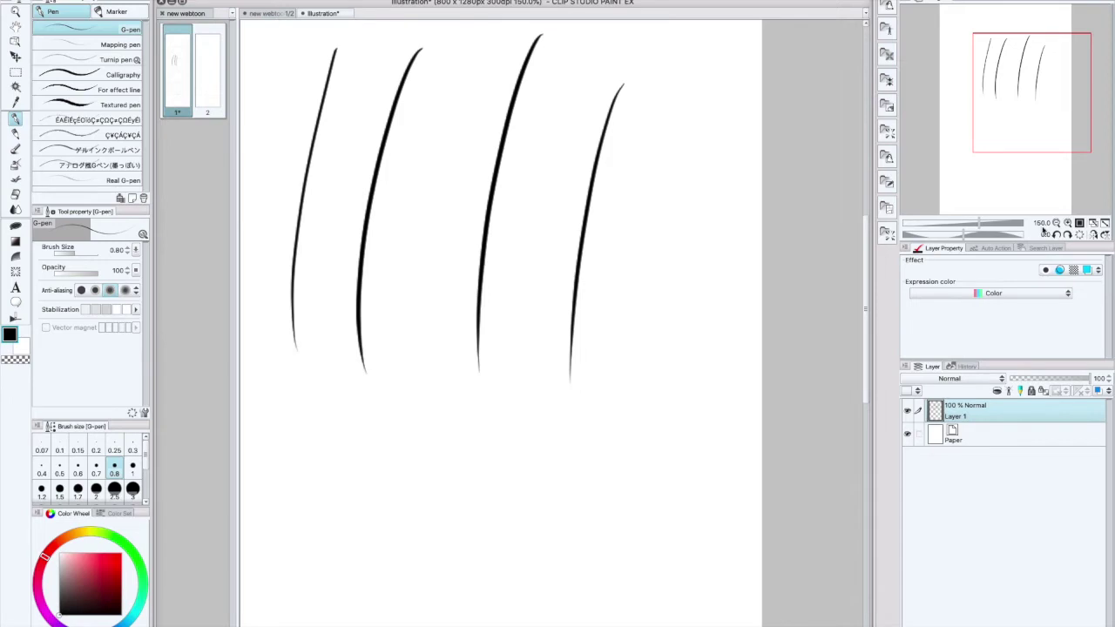
Step: Compare with the webtoon strokes zoomed in, then close the Illustration document
{"action": "left_click", "coordinate": [270, 14]}
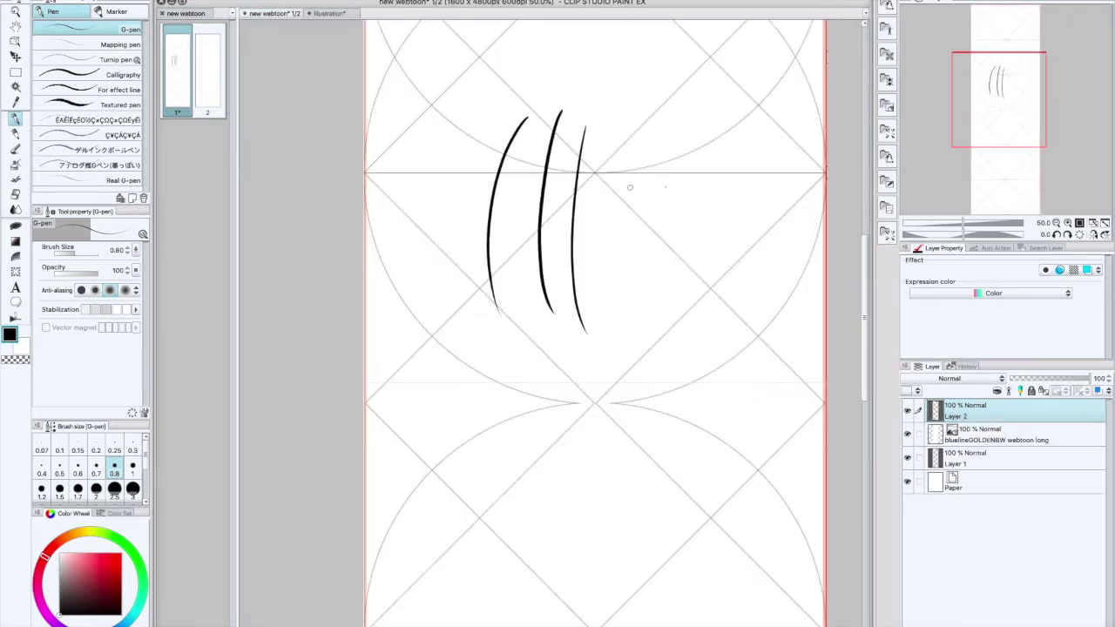
{"action": "left_click", "coordinate": [1068, 224]}
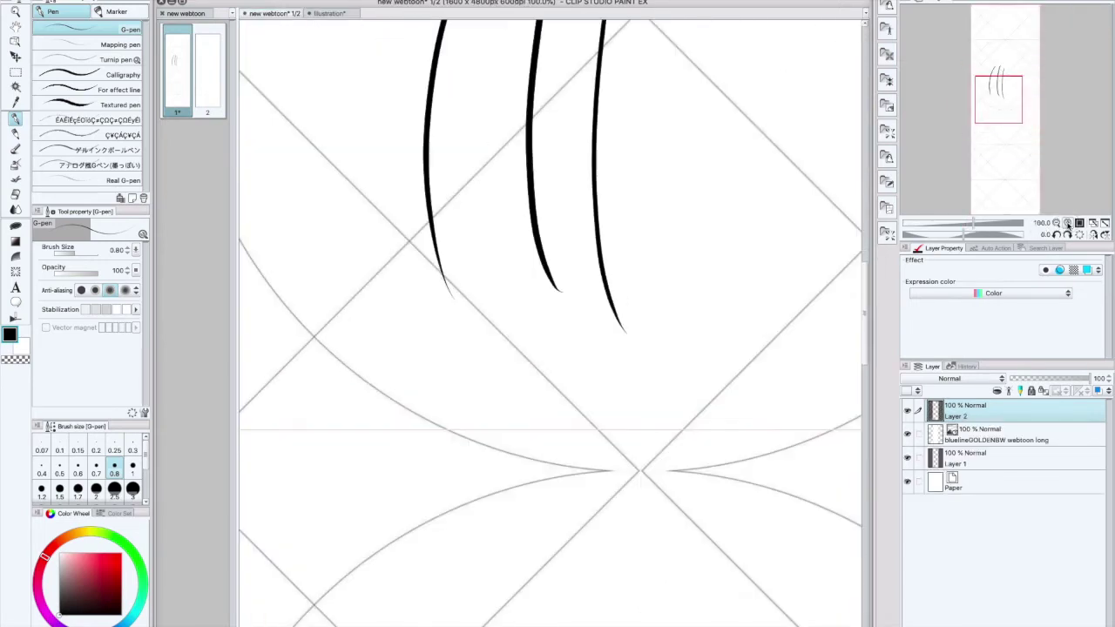
{"action": "left_click", "coordinate": [1069, 224]}
{"action": "left_click", "coordinate": [1068, 224]}
{"action": "left_click_drag", "start_coordinate": [864, 308], "coordinate": [864, 261]}
{"action": "left_click", "coordinate": [1057, 224]}
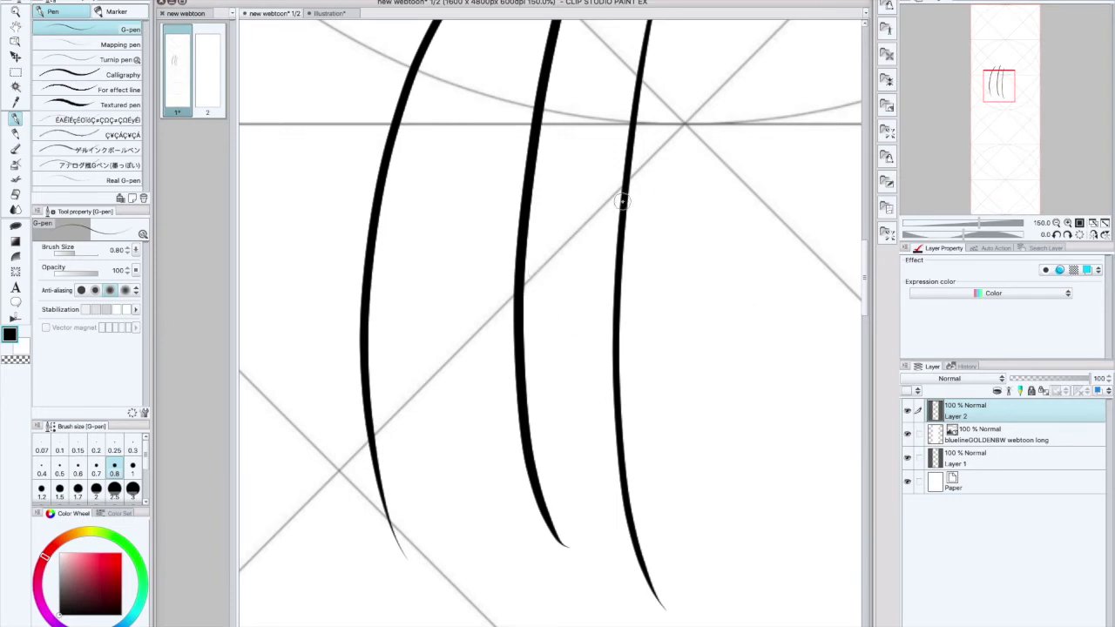
{"action": "left_click", "coordinate": [329, 15]}
{"action": "left_click", "coordinate": [305, 14]}
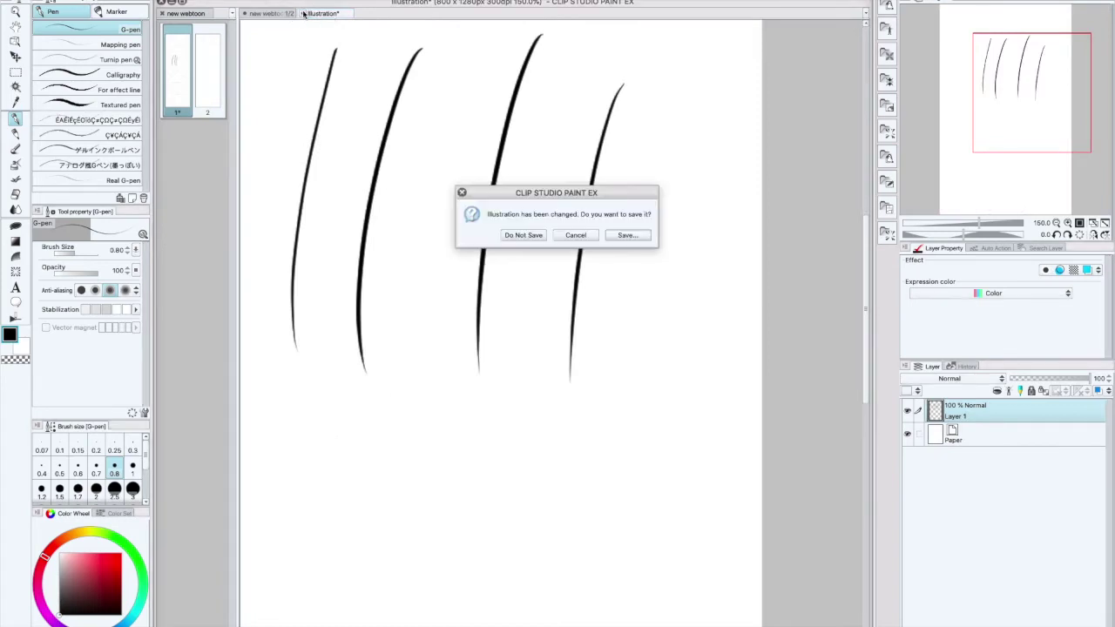
Step: Discard the Illustration without saving and delete the old Layer 2 with its strokes
{"action": "left_click", "coordinate": [526, 237]}
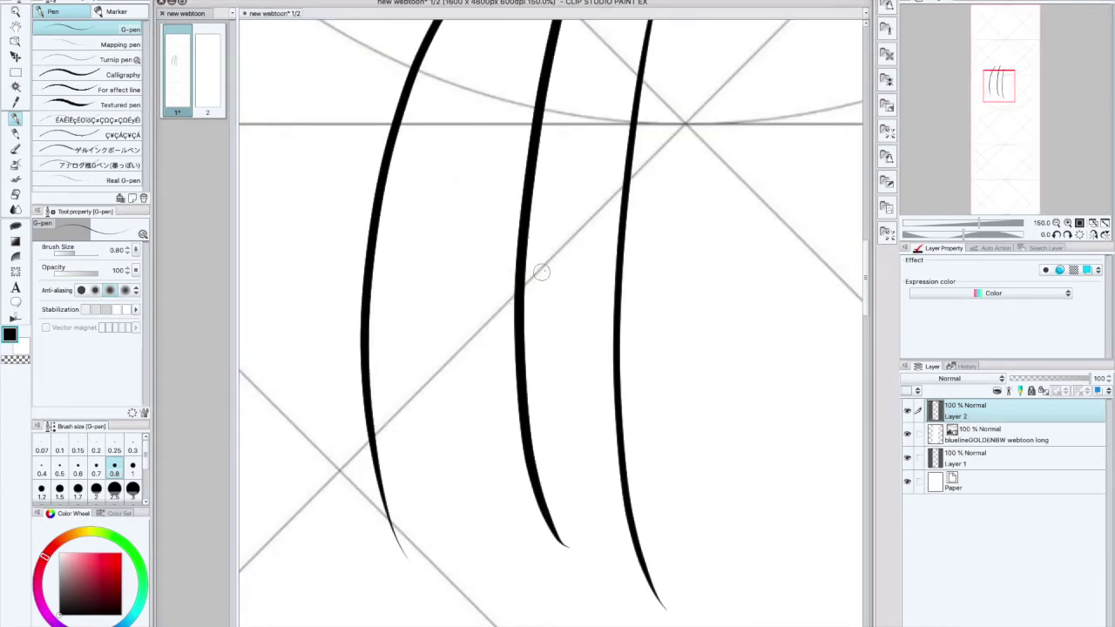
{"action": "left_click_drag", "start_coordinate": [651, 222], "coordinate": [650, 374]}
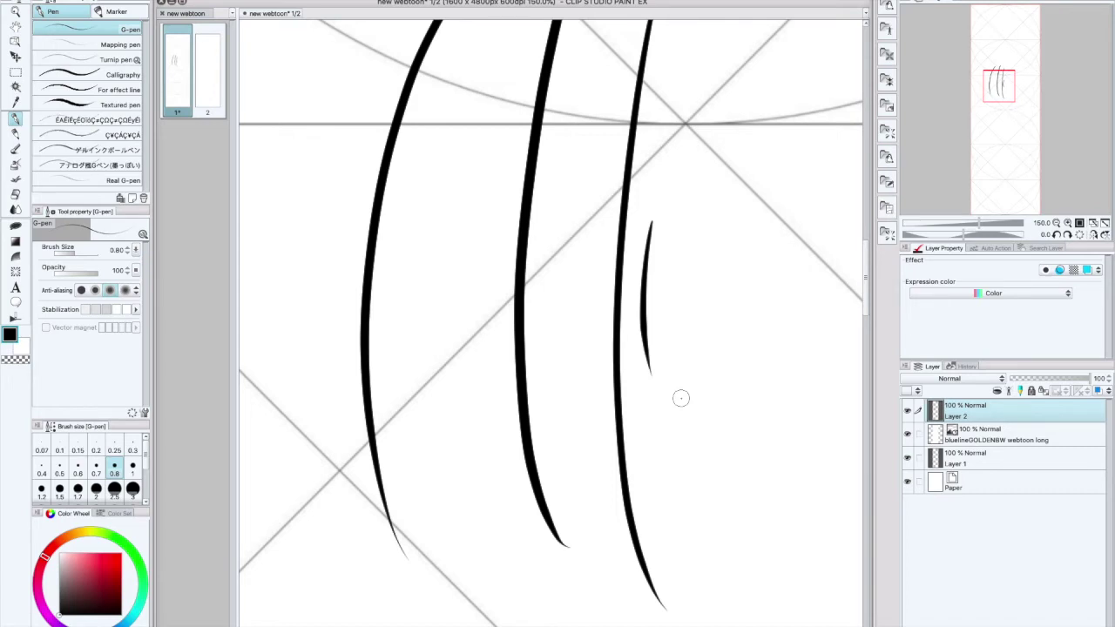
{"action": "key", "text": "Delete"}
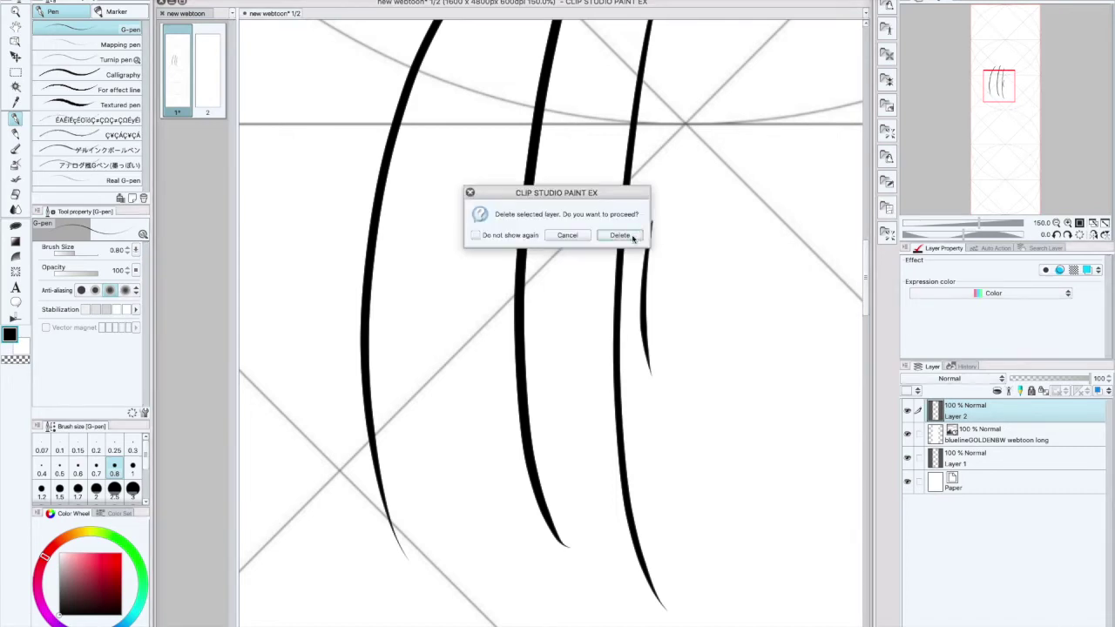
{"action": "left_click", "coordinate": [626, 239]}
{"action": "scroll", "coordinate": [550, 350], "scroll_direction": "down", "scroll_amount": 5}
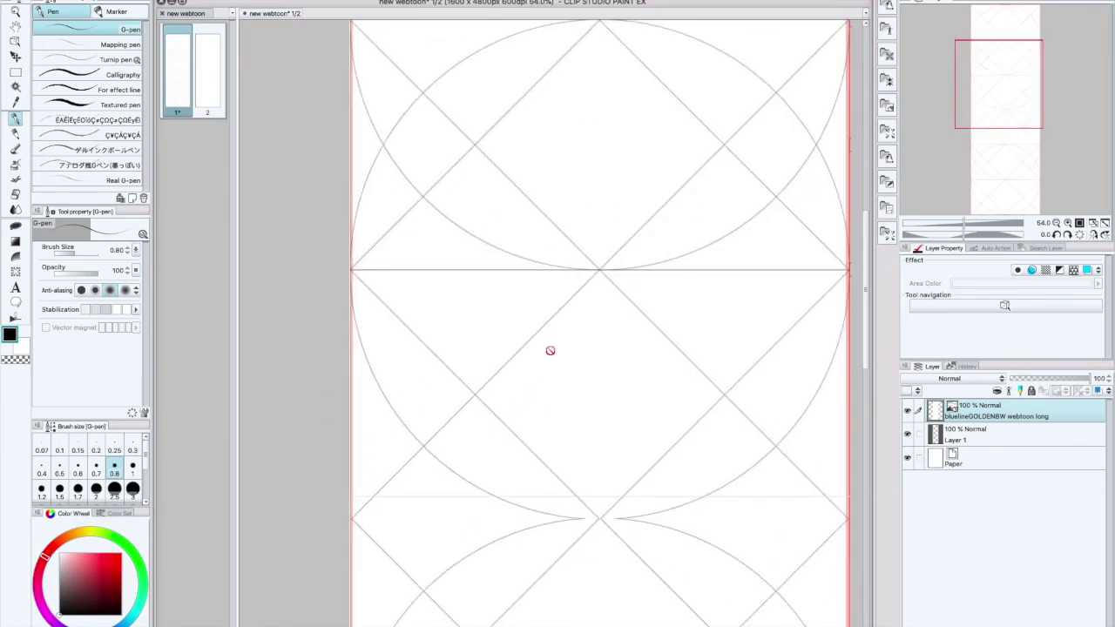
Step: Add a new raster layer and draw three curved G-pen hair strokes on it, zoomed in
{"action": "key", "text": "ctrl+shift+n"}
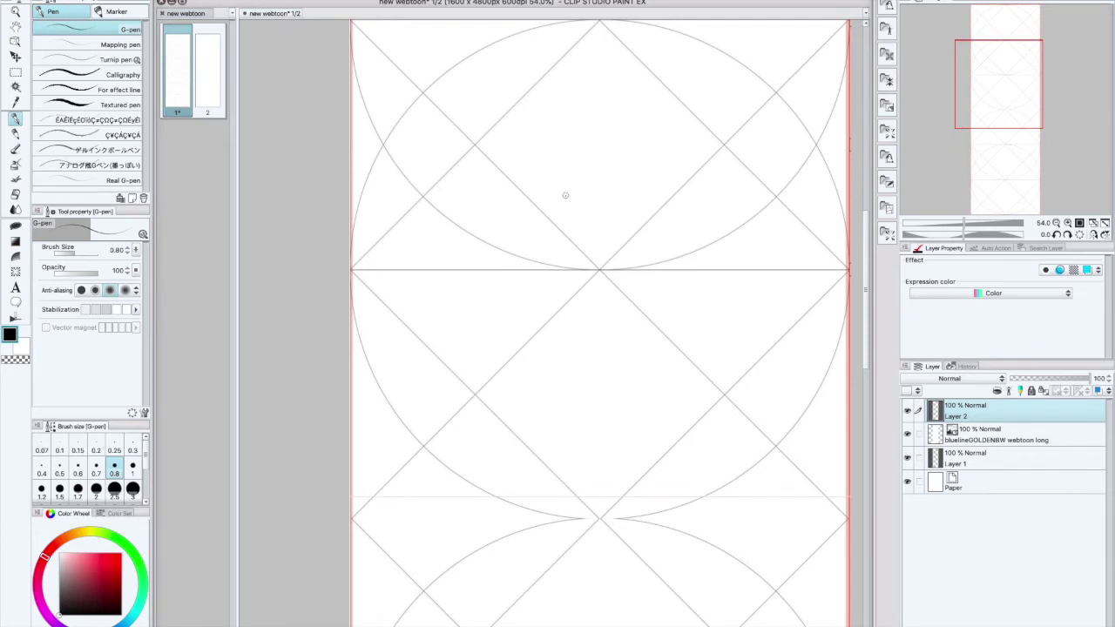
{"action": "scroll", "coordinate": [565, 195], "scroll_direction": "up", "scroll_amount": 4}
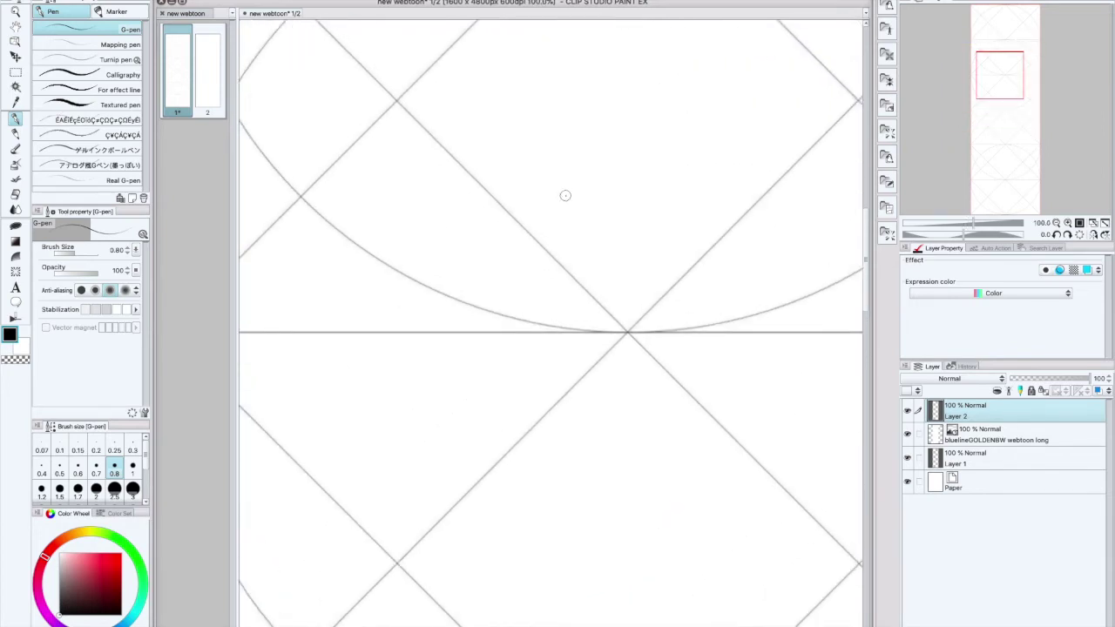
{"action": "scroll", "coordinate": [565, 195], "scroll_direction": "up", "scroll_amount": 1}
{"action": "mouse_move", "coordinate": [574, 124]}
{"action": "left_mouse_down"}
{"action": "mouse_move", "coordinate": [515, 242]}
{"action": "mouse_move", "coordinate": [547, 346]}
{"action": "left_mouse_up"}
{"action": "mouse_move", "coordinate": [590, 161]}
{"action": "left_mouse_down"}
{"action": "mouse_move", "coordinate": [573, 259]}
{"action": "mouse_move", "coordinate": [614, 352]}
{"action": "left_mouse_up"}
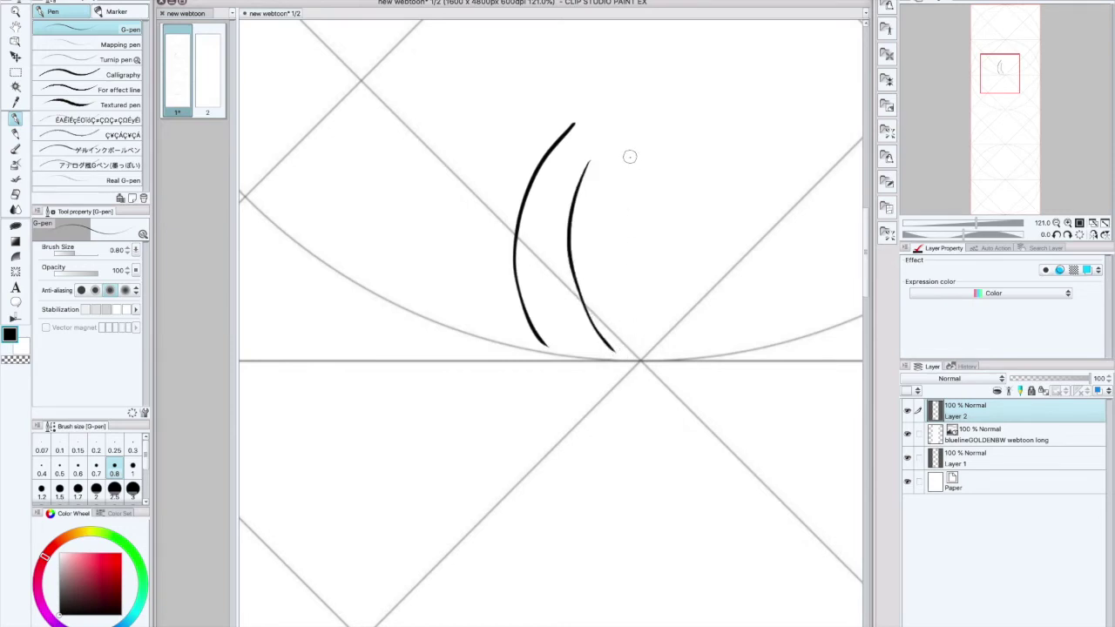
{"action": "mouse_move", "coordinate": [629, 159]}
{"action": "left_mouse_down"}
{"action": "mouse_move", "coordinate": [616, 223]}
{"action": "mouse_move", "coordinate": [635, 307]}
{"action": "mouse_move", "coordinate": [655, 331]}
{"action": "left_mouse_up"}
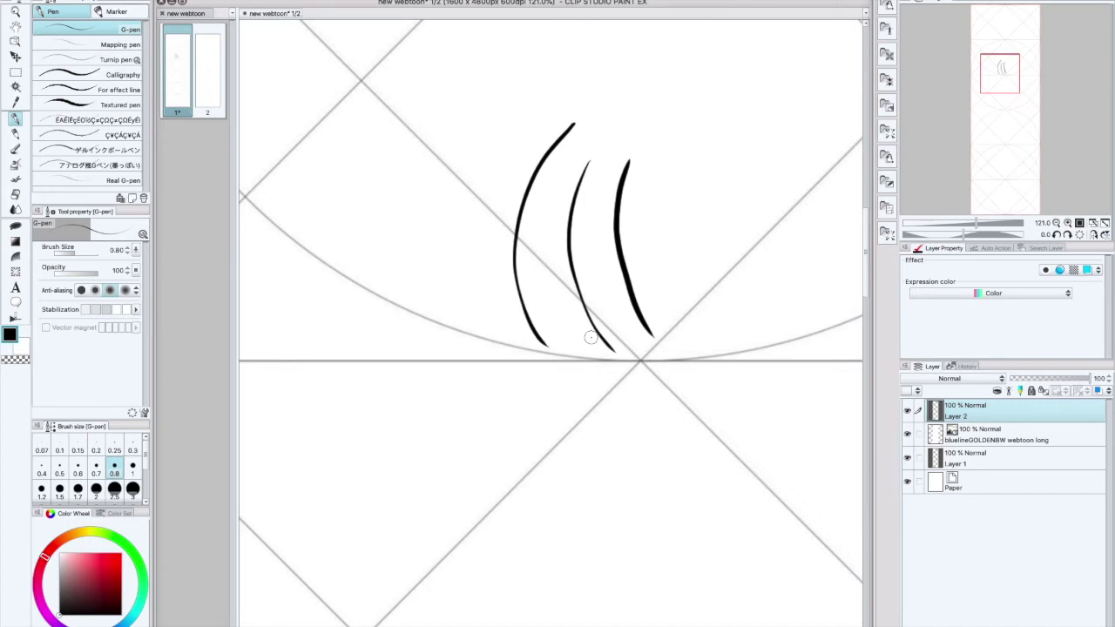
{"action": "scroll", "coordinate": [591, 337], "scroll_direction": "down", "scroll_amount": 5}
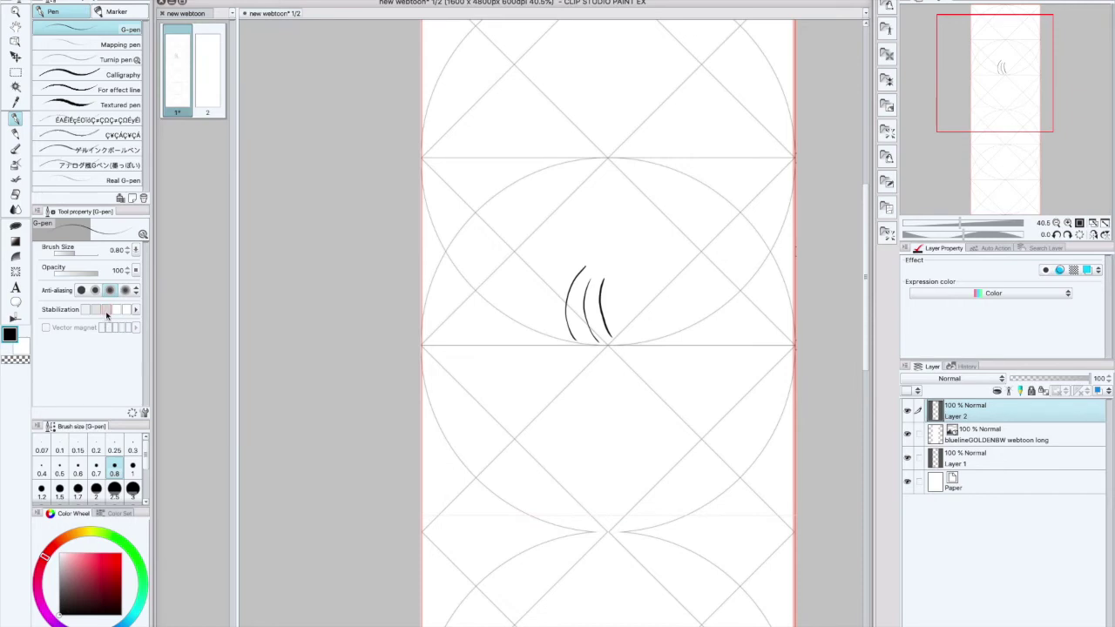
Step: Check the G-pen's stabilization, ink and brush size details, then switch anti-aliasing off
{"action": "left_click", "coordinate": [135, 310]}
{"action": "left_click", "coordinate": [144, 413]}
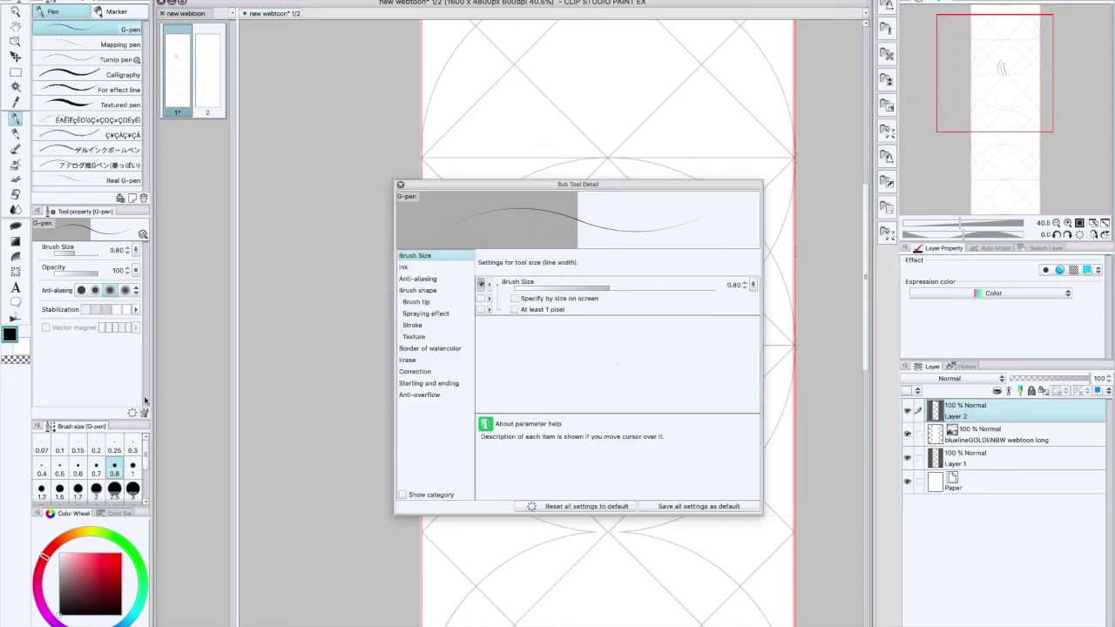
{"action": "left_click", "coordinate": [418, 266]}
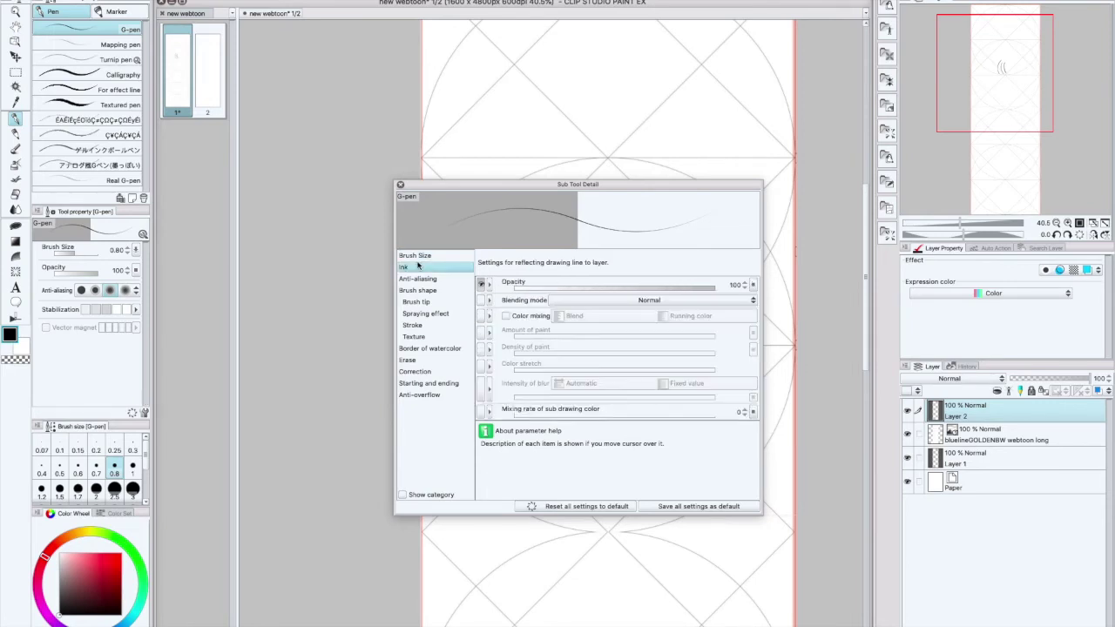
{"action": "left_click", "coordinate": [417, 255]}
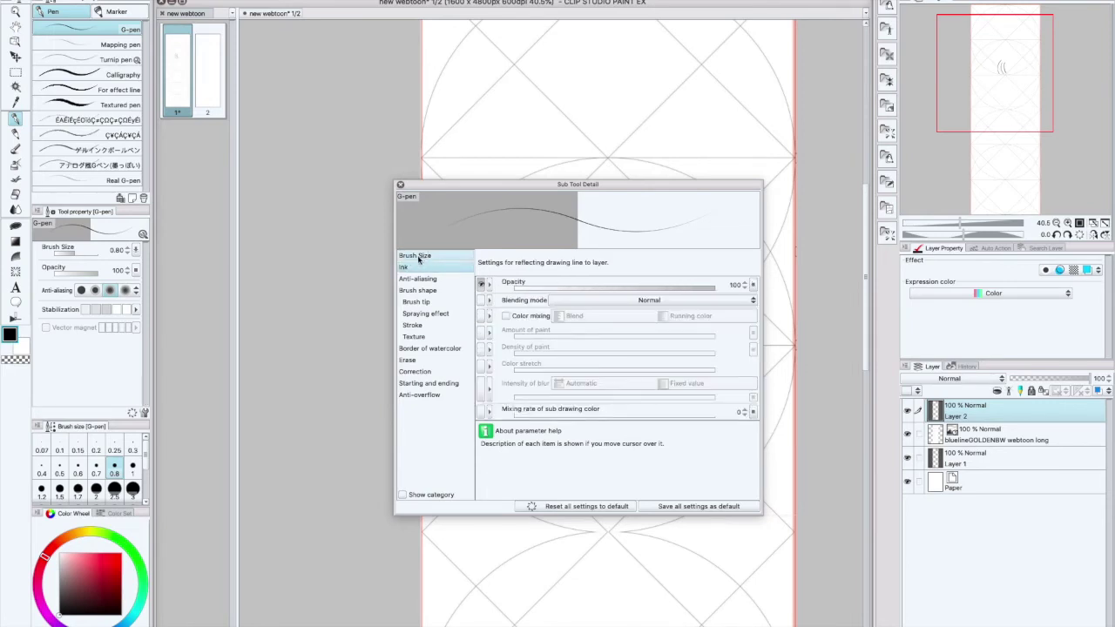
{"action": "left_click", "coordinate": [400, 185]}
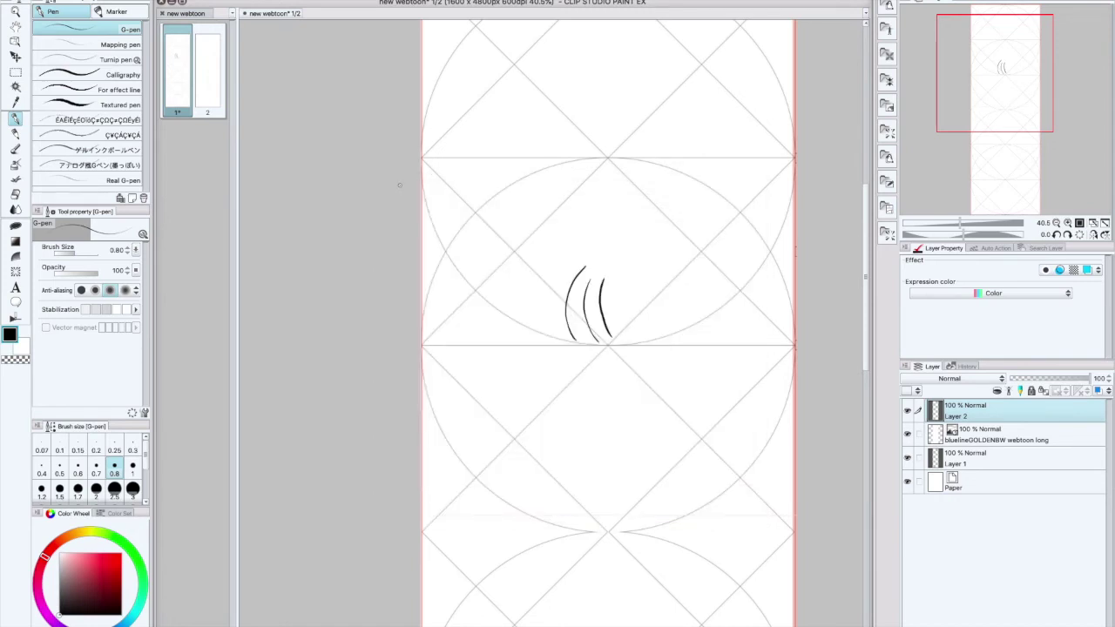
{"action": "left_click", "coordinate": [83, 293]}
Step: Draw a test hair stroke left of the others, then erase the left test strokes
{"action": "mouse_move", "coordinate": [541, 197]}
{"action": "left_mouse_down"}
{"action": "mouse_move", "coordinate": [513, 303]}
{"action": "mouse_move", "coordinate": [527, 309]}
{"action": "left_mouse_up"}
{"action": "scroll", "coordinate": [574, 250], "scroll_direction": "up", "scroll_amount": 2}
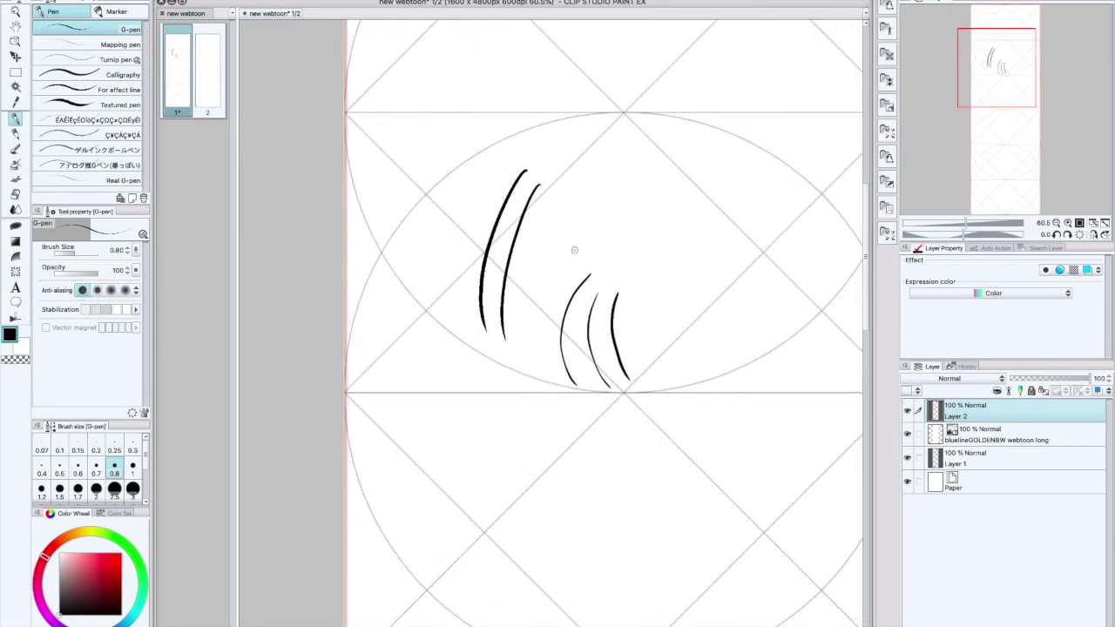
{"action": "scroll", "coordinate": [575, 250], "scroll_direction": "up", "scroll_amount": 2}
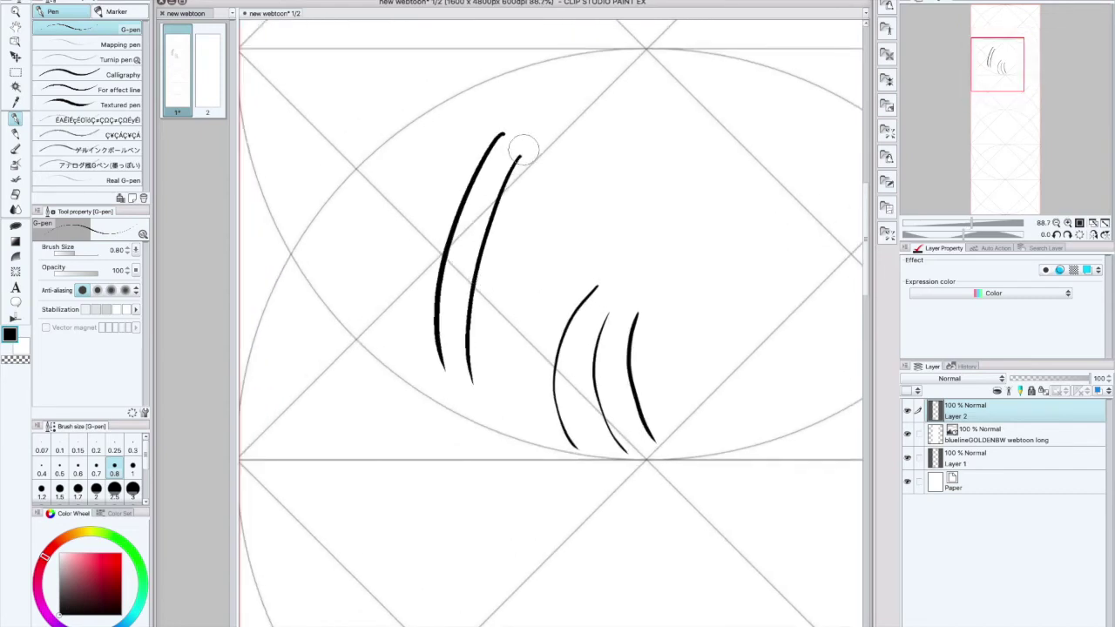
{"action": "mouse_move", "coordinate": [522, 149]}
{"action": "left_mouse_down"}
{"action": "mouse_move", "coordinate": [478, 281]}
{"action": "mouse_move", "coordinate": [463, 370]}
{"action": "mouse_move", "coordinate": [504, 111]}
{"action": "mouse_move", "coordinate": [444, 285]}
{"action": "left_mouse_up"}
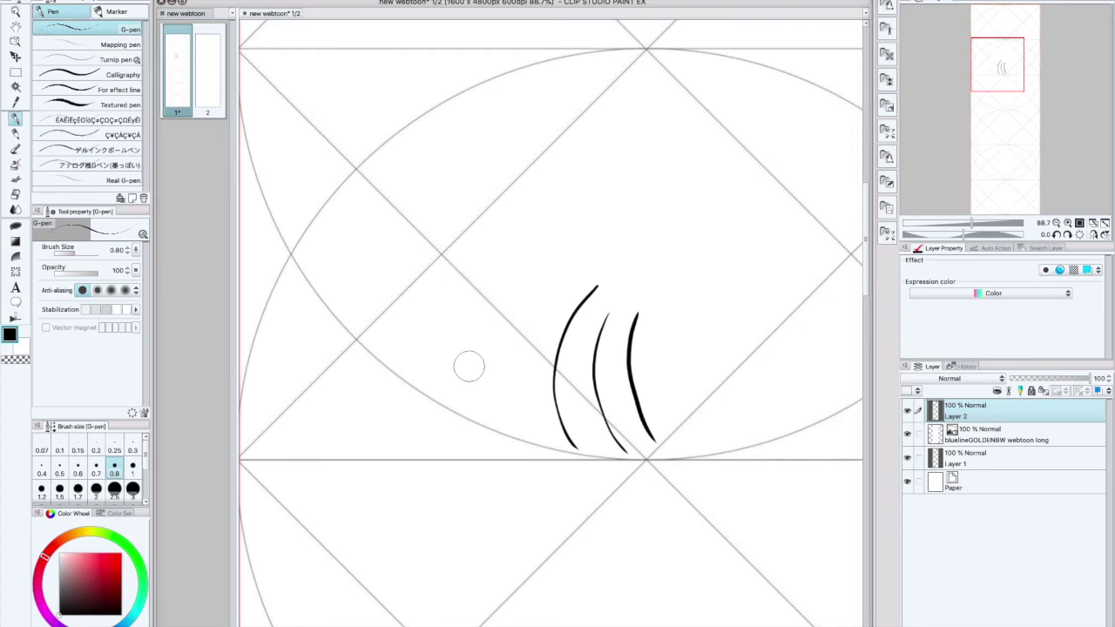
Step: Try long strokes with stronger anti-aliasing, switch it off again, and undo the left test strokes
{"action": "left_click", "coordinate": [110, 290]}
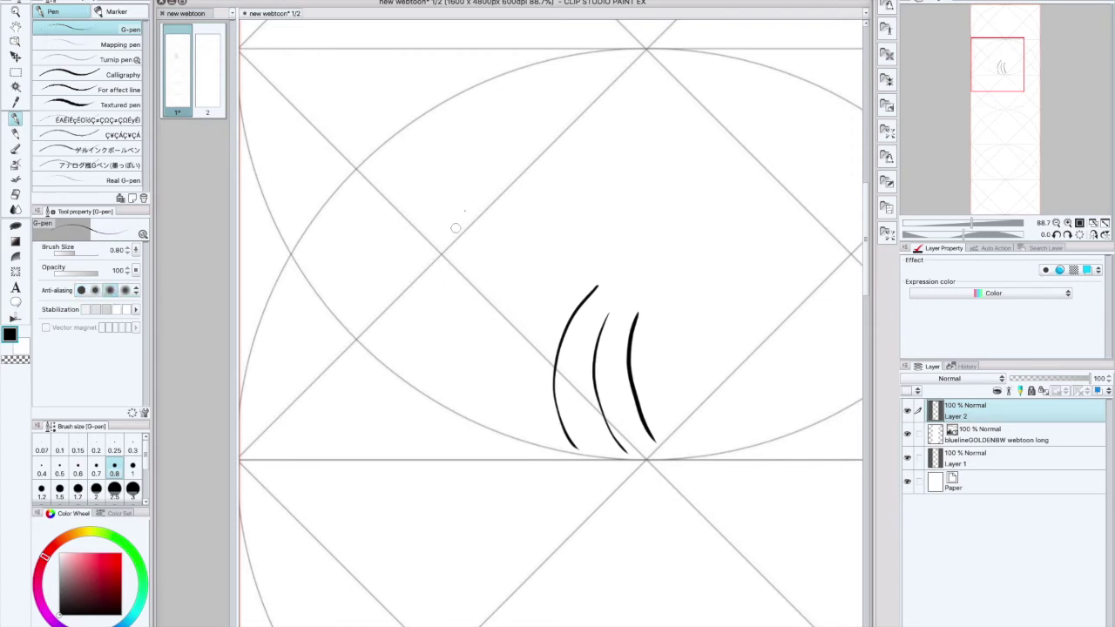
{"action": "mouse_move", "coordinate": [483, 185]}
{"action": "left_mouse_down"}
{"action": "mouse_move", "coordinate": [435, 353]}
{"action": "mouse_move", "coordinate": [466, 271]}
{"action": "mouse_move", "coordinate": [481, 396]}
{"action": "left_mouse_up"}
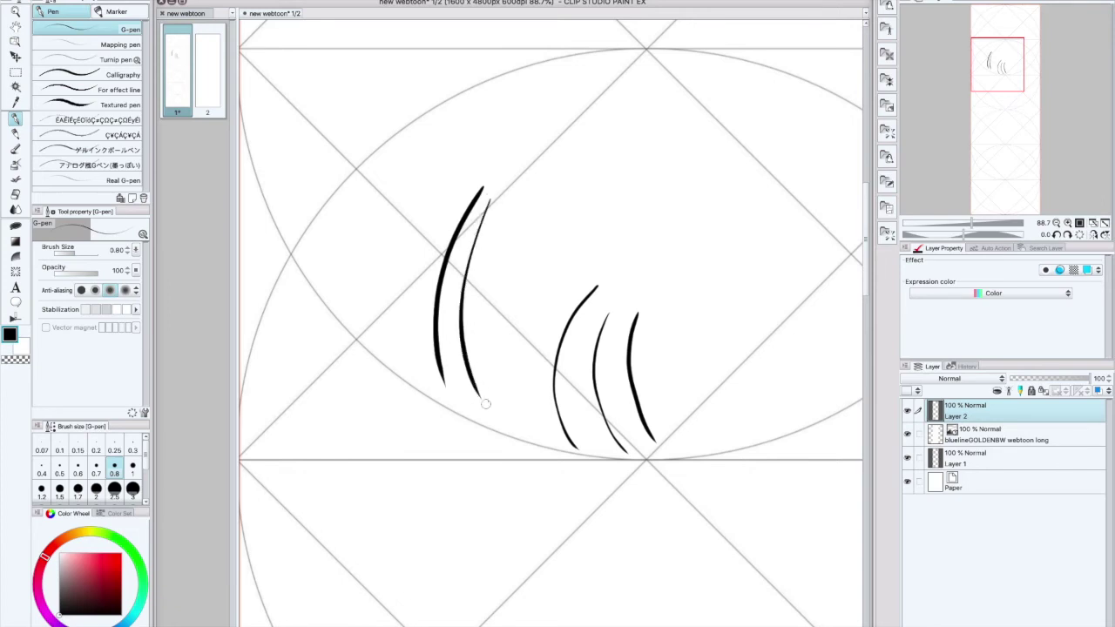
{"action": "left_click", "coordinate": [81, 291]}
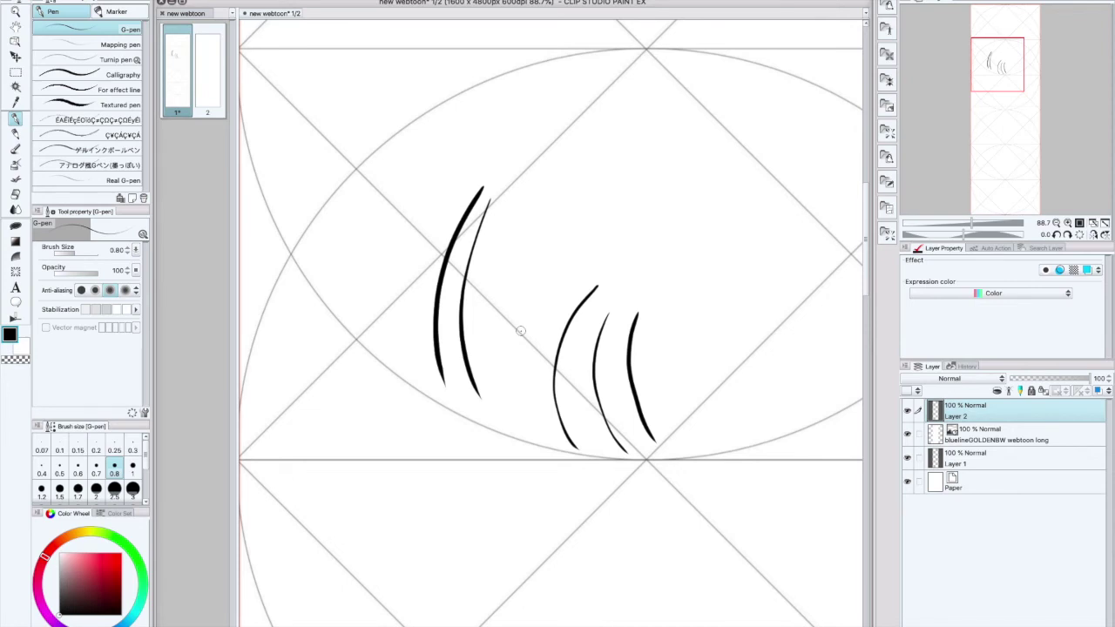
{"action": "key", "text": "ctrl+z"}
{"action": "key", "text": "ctrl+z"}
{"action": "left_click_drag", "start_coordinate": [504, 132], "coordinate": [442, 370]}
{"action": "left_click_drag", "start_coordinate": [526, 154], "coordinate": [466, 384]}
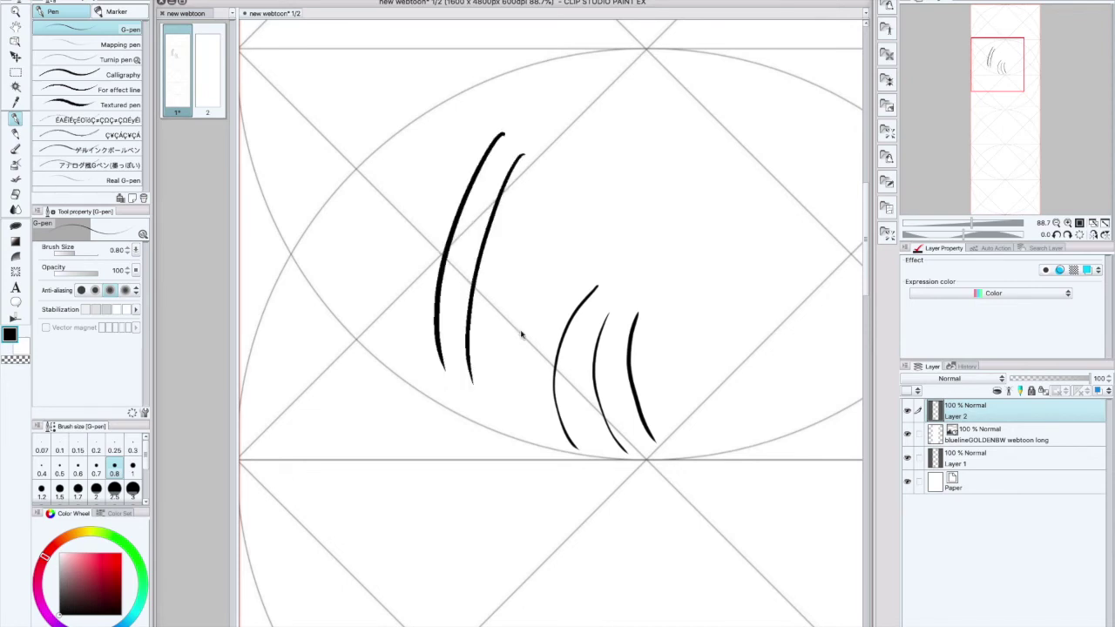
{"action": "key", "text": "ctrl+z"}
{"action": "key", "text": "ctrl+z"}
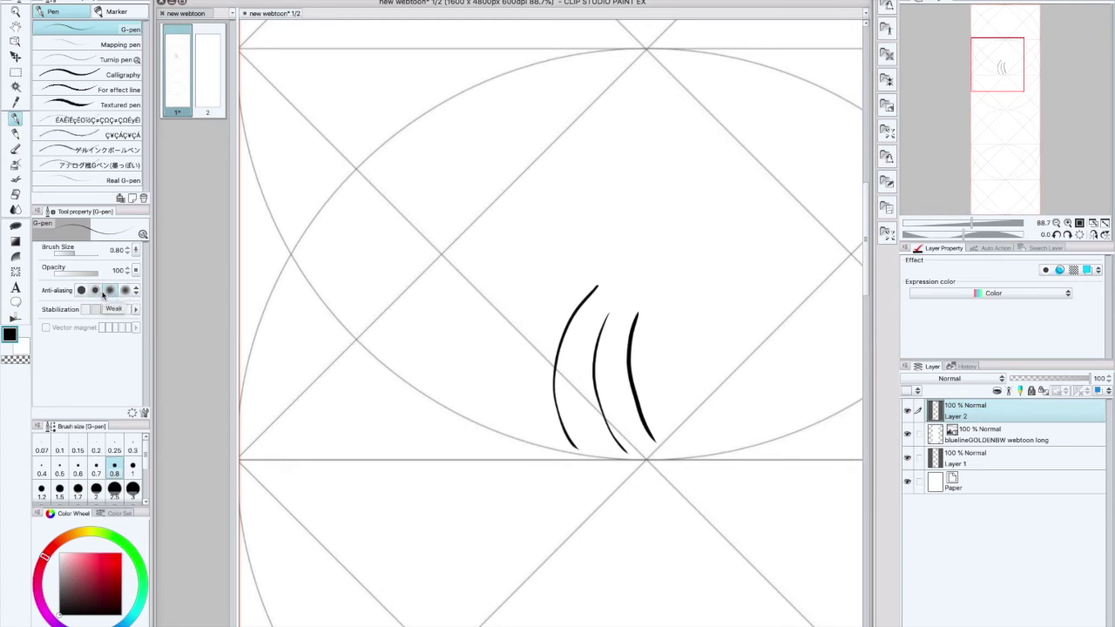
{"action": "scroll", "coordinate": [466, 276], "scroll_direction": "down", "scroll_amount": 5}
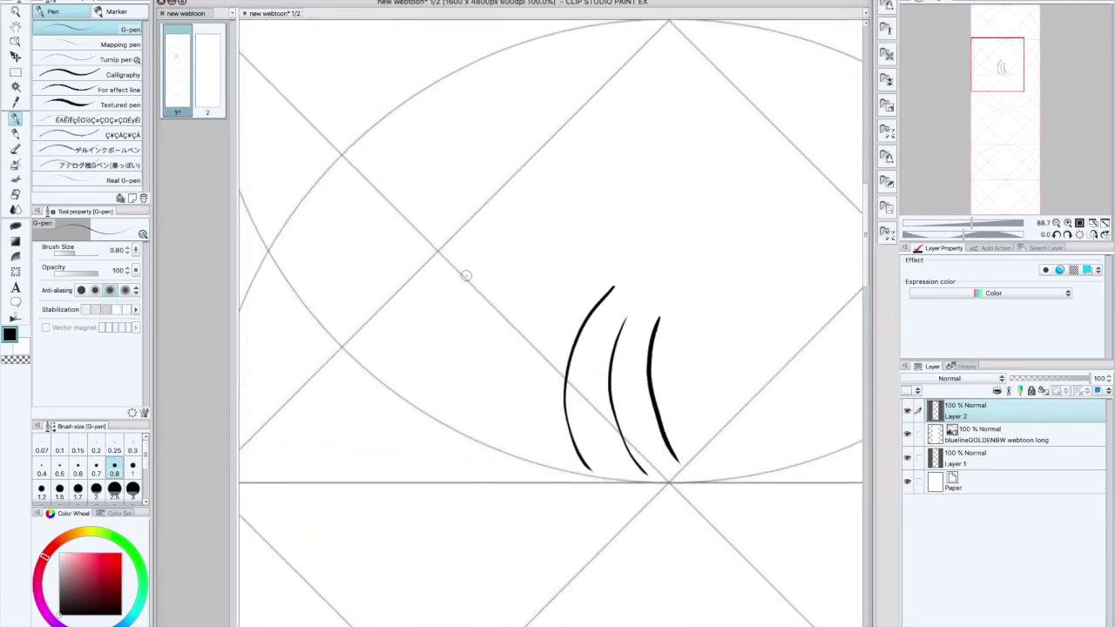
{"action": "scroll", "coordinate": [466, 276], "scroll_direction": "down", "scroll_amount": 2}
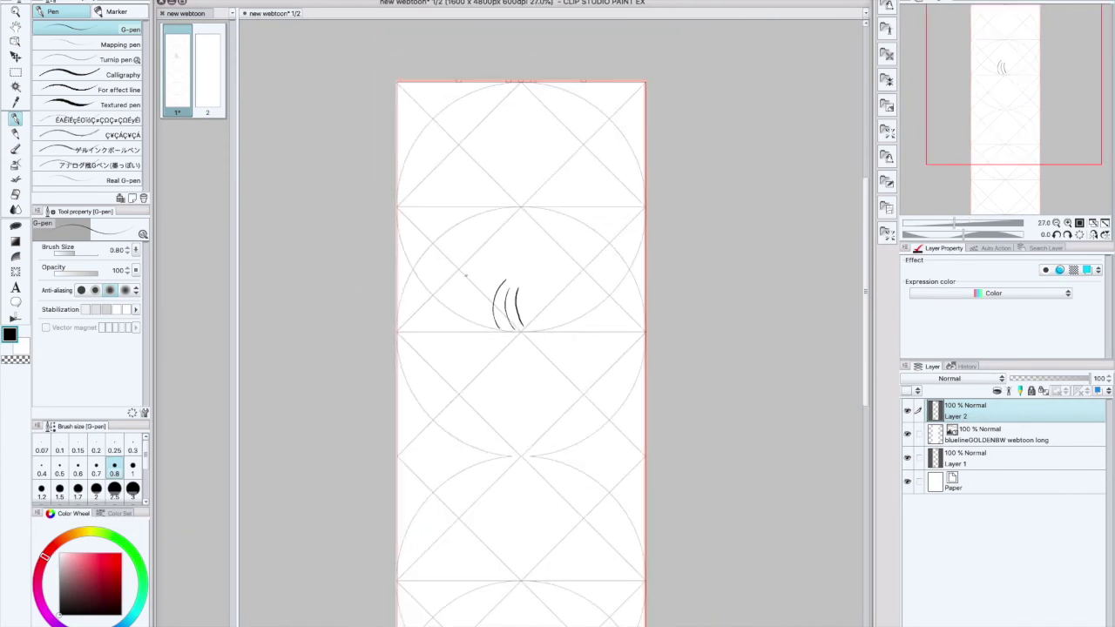
Step: Undo the three curved hair strokes on the page
{"action": "key", "text": "ctrl+z"}
{"action": "key", "text": "ctrl+z"}
{"action": "key", "text": "ctrl+z"}
{"action": "left_click", "coordinate": [130, 0]}
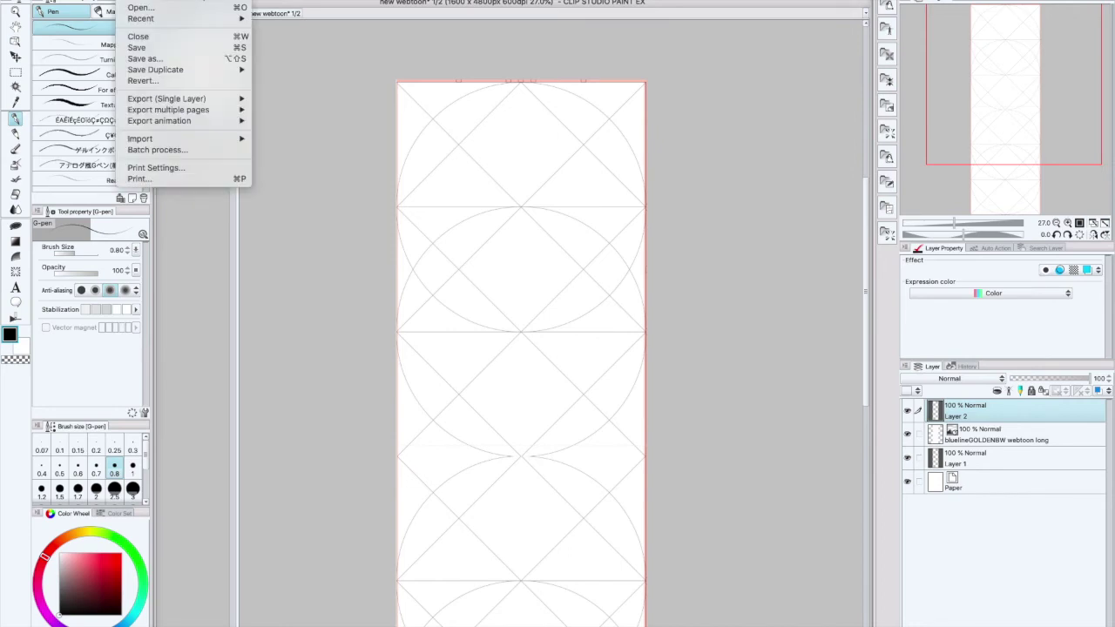
{"action": "left_click", "coordinate": [357, 426]}
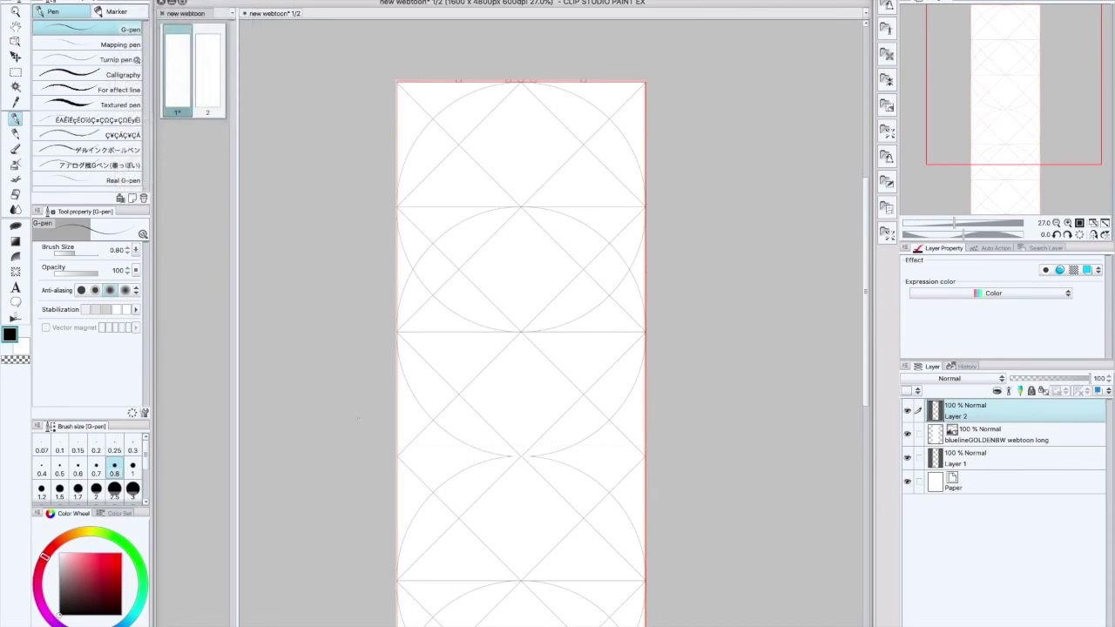
Step: Confirm in Change Image Resolution that the page remains 1600 × 4800 px at 600 dpi
{"action": "left_click", "coordinate": [131, 1]}
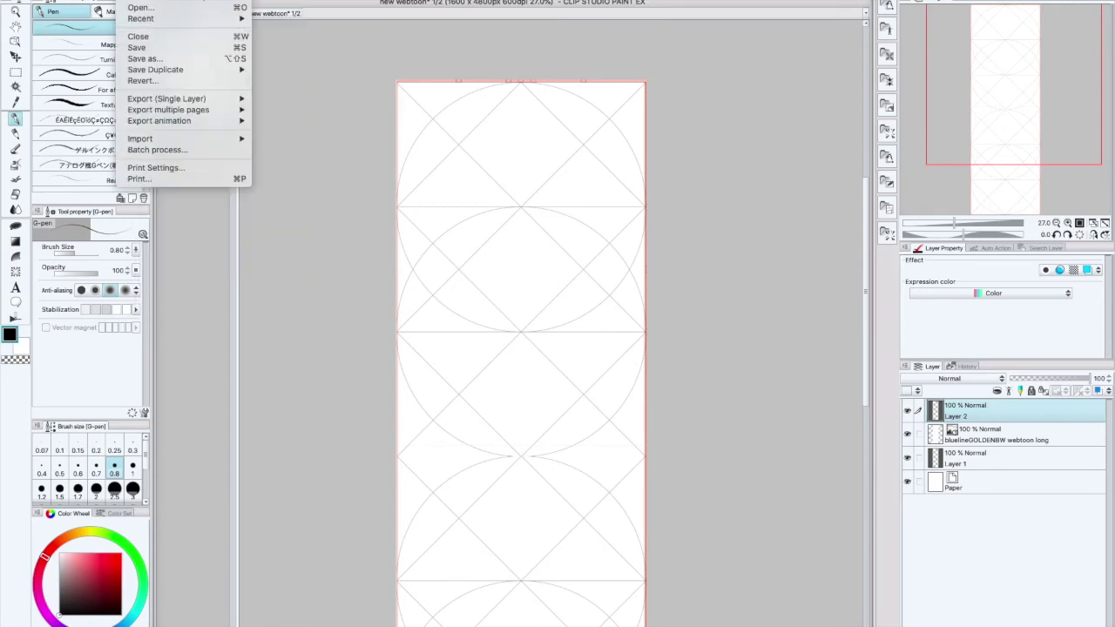
{"action": "mouse_move", "coordinate": [162, 1]}
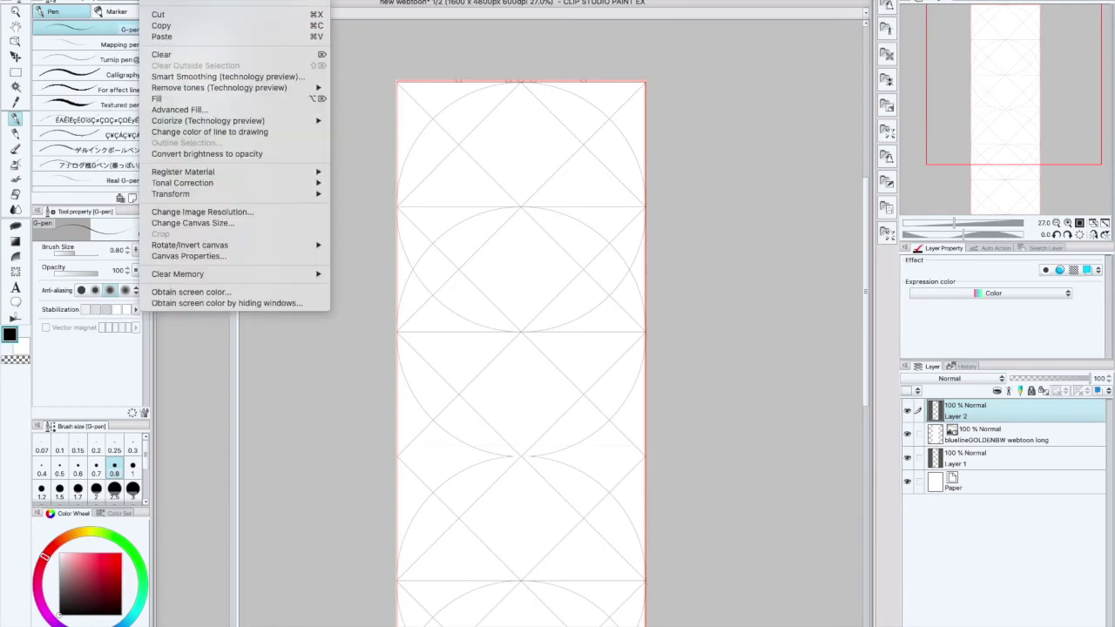
{"action": "mouse_move", "coordinate": [196, 201]}
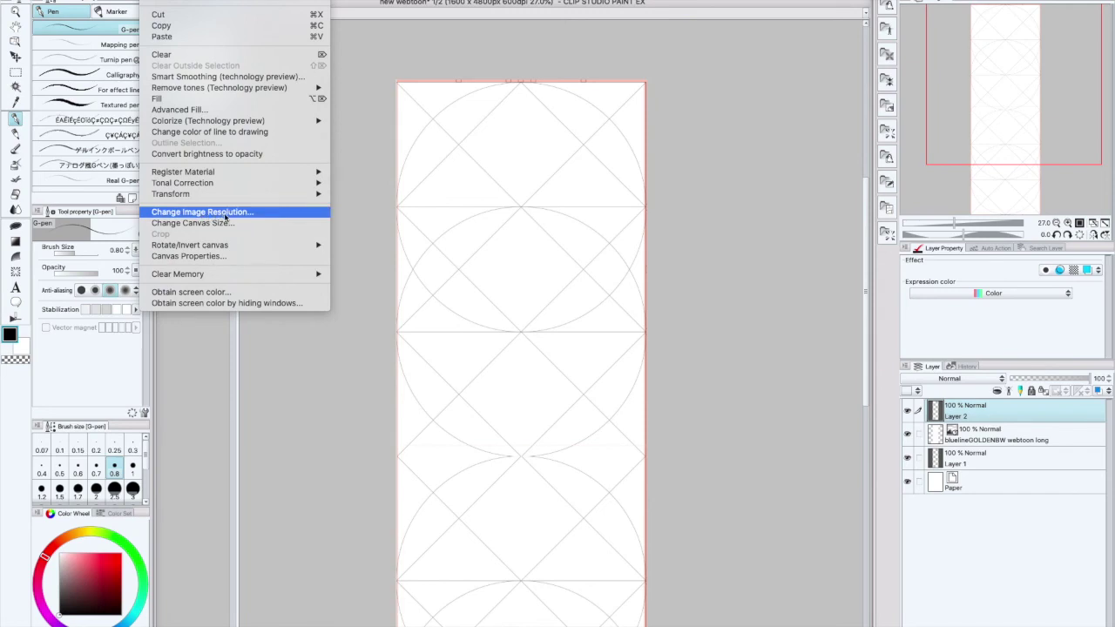
{"action": "left_click", "coordinate": [229, 211]}
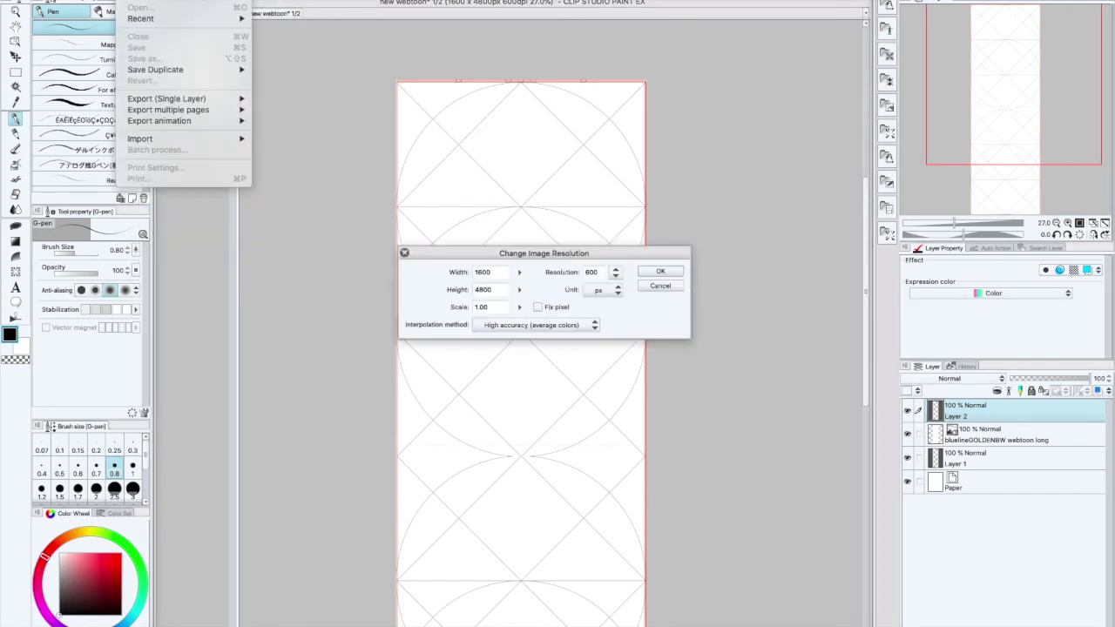
{"action": "left_click", "coordinate": [473, 277]}
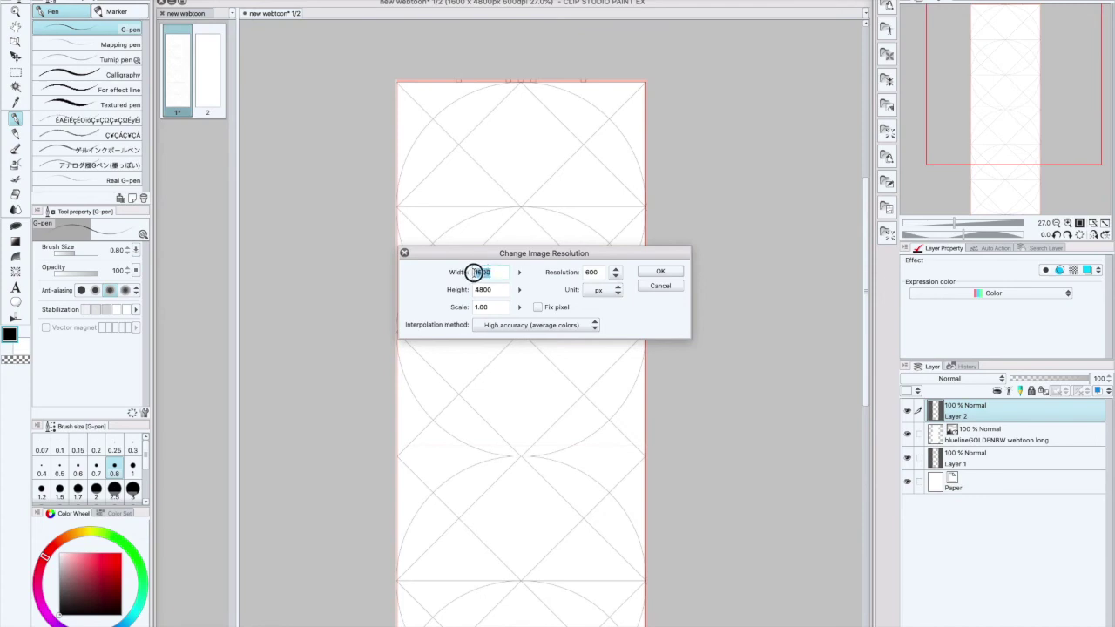
{"action": "left_click", "coordinate": [473, 290]}
{"action": "left_click", "coordinate": [660, 286]}
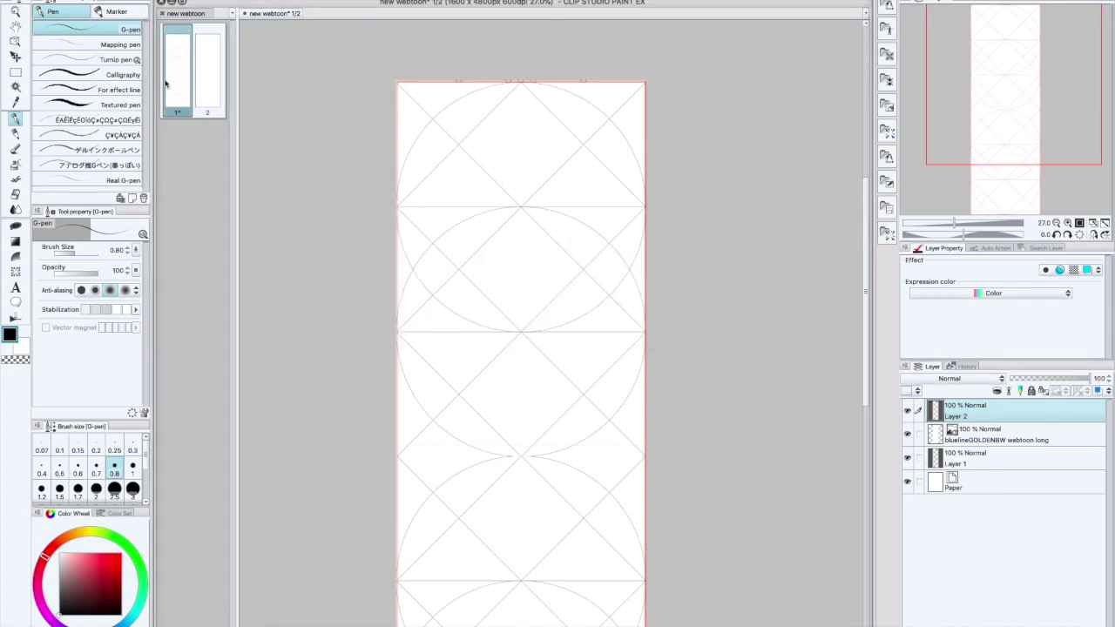
{"action": "left_click", "coordinate": [135, 2]}
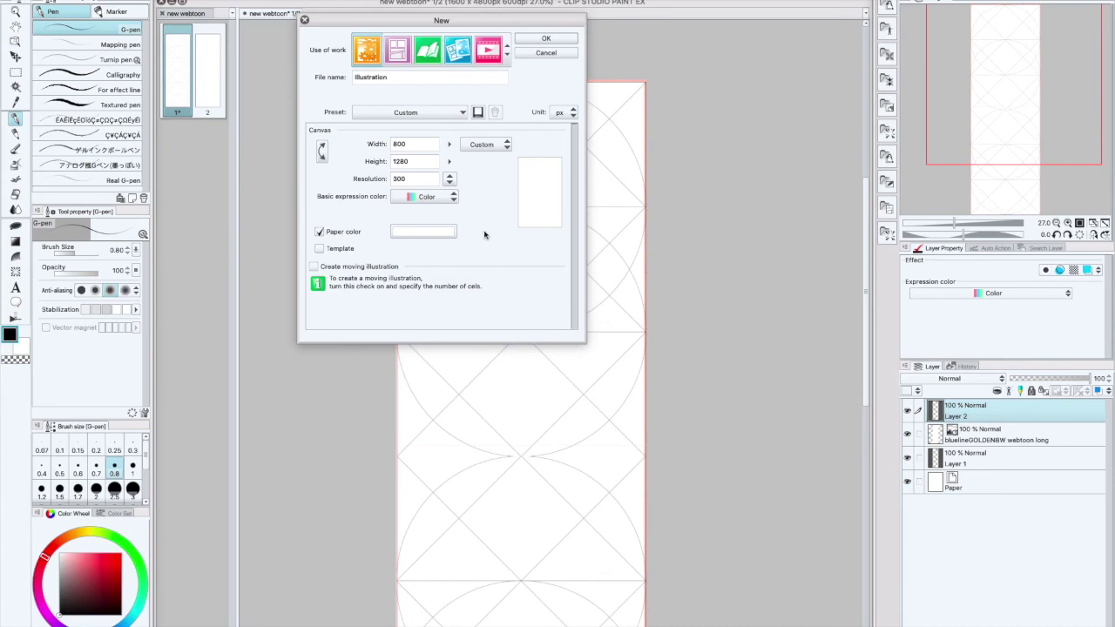
Step: Abandon a Comic-type new file after checking its page count, then close page 1 without saving
{"action": "left_click", "coordinate": [457, 50]}
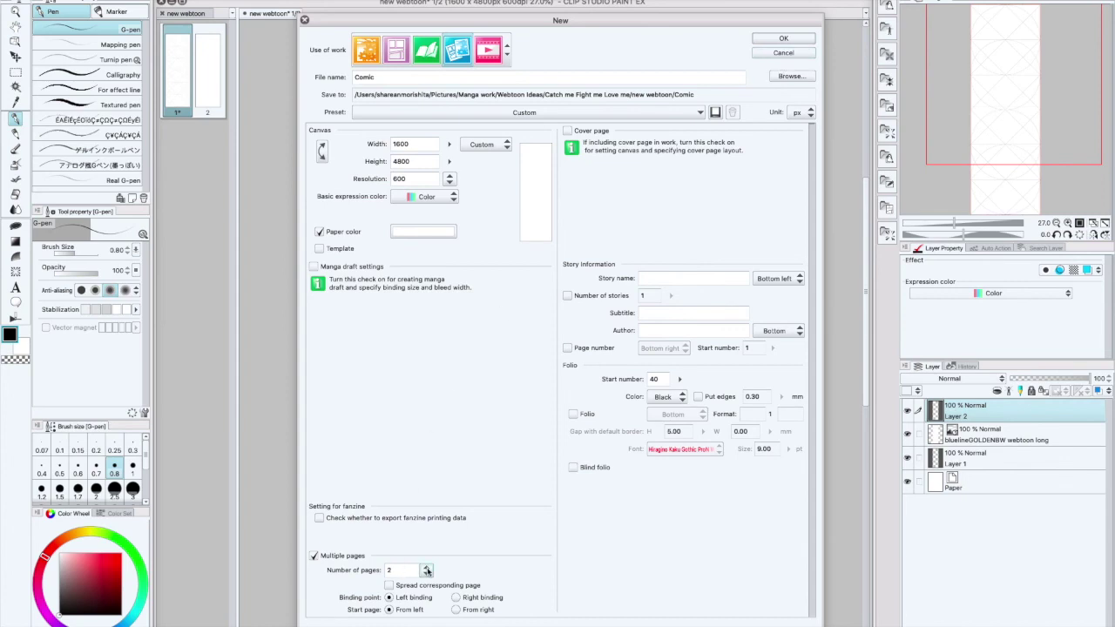
{"action": "left_click", "coordinate": [384, 571]}
{"action": "left_click", "coordinate": [783, 53]}
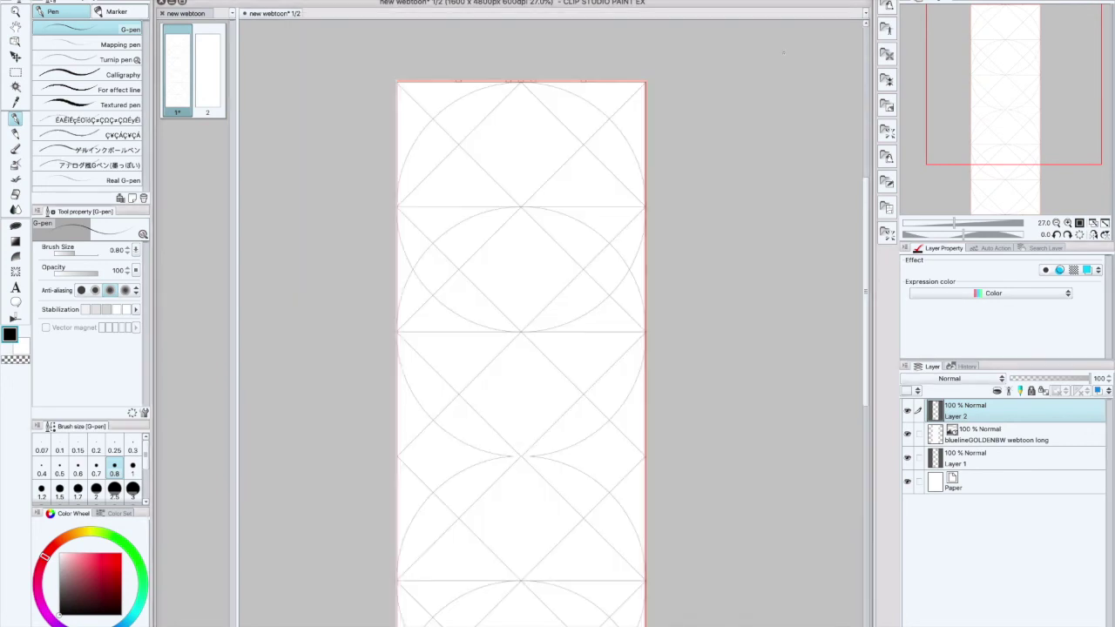
{"action": "left_click", "coordinate": [245, 14]}
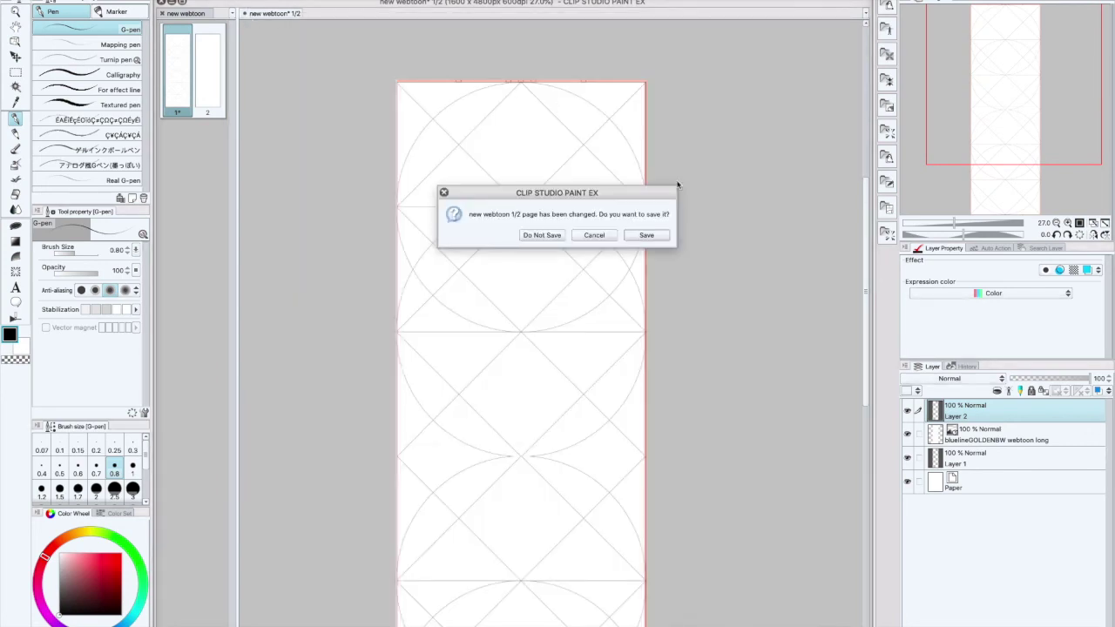
{"action": "left_click", "coordinate": [533, 244]}
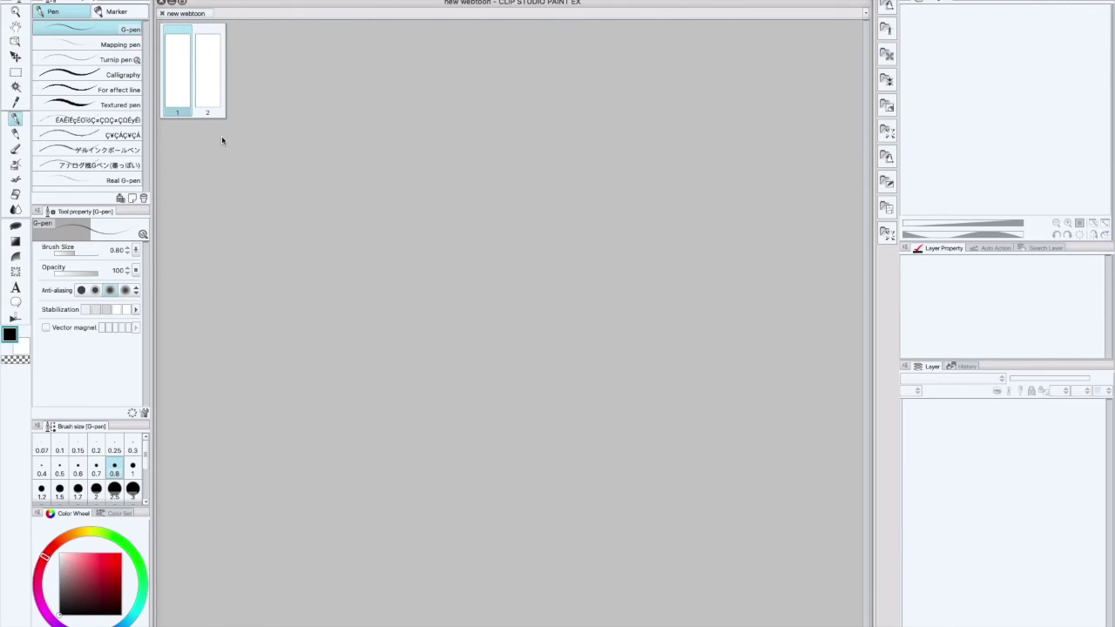
Step: Reopen page 1 from the page manager and sketch a small curly G-pen scribble near its top
{"action": "double_click", "coordinate": [176, 94]}
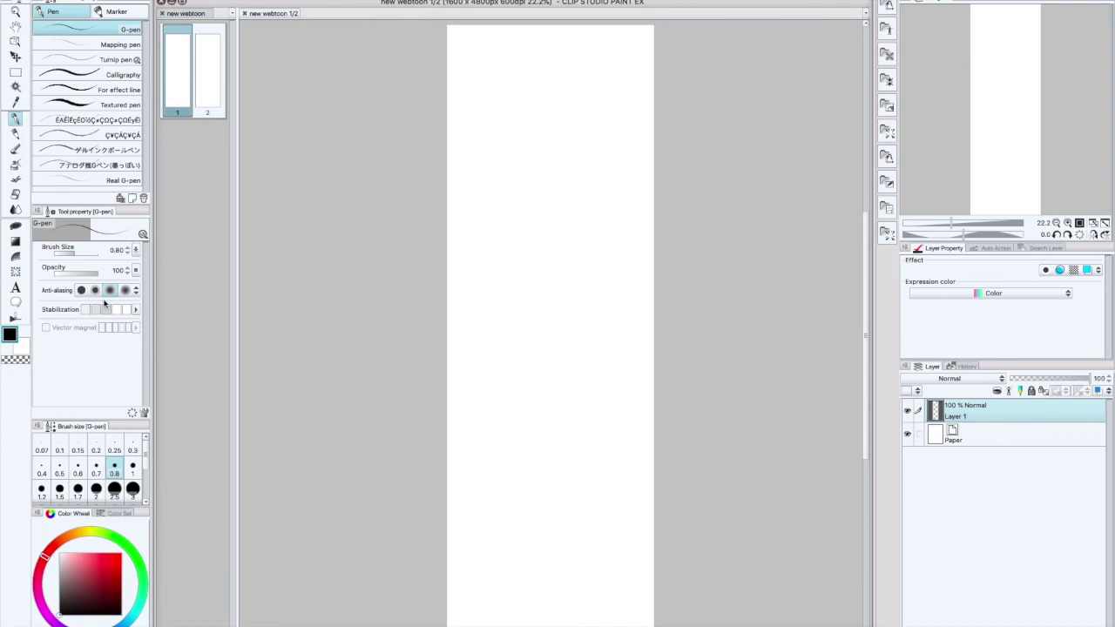
{"action": "mouse_move", "coordinate": [541, 173]}
{"action": "left_mouse_down"}
{"action": "mouse_move", "coordinate": [549, 204]}
{"action": "mouse_move", "coordinate": [549, 188]}
{"action": "left_mouse_up"}
{"action": "mouse_move", "coordinate": [555, 178]}
{"action": "left_mouse_down"}
{"action": "mouse_move", "coordinate": [550, 199]}
{"action": "mouse_move", "coordinate": [546, 180]}
{"action": "mouse_move", "coordinate": [572, 184]}
{"action": "left_mouse_up"}
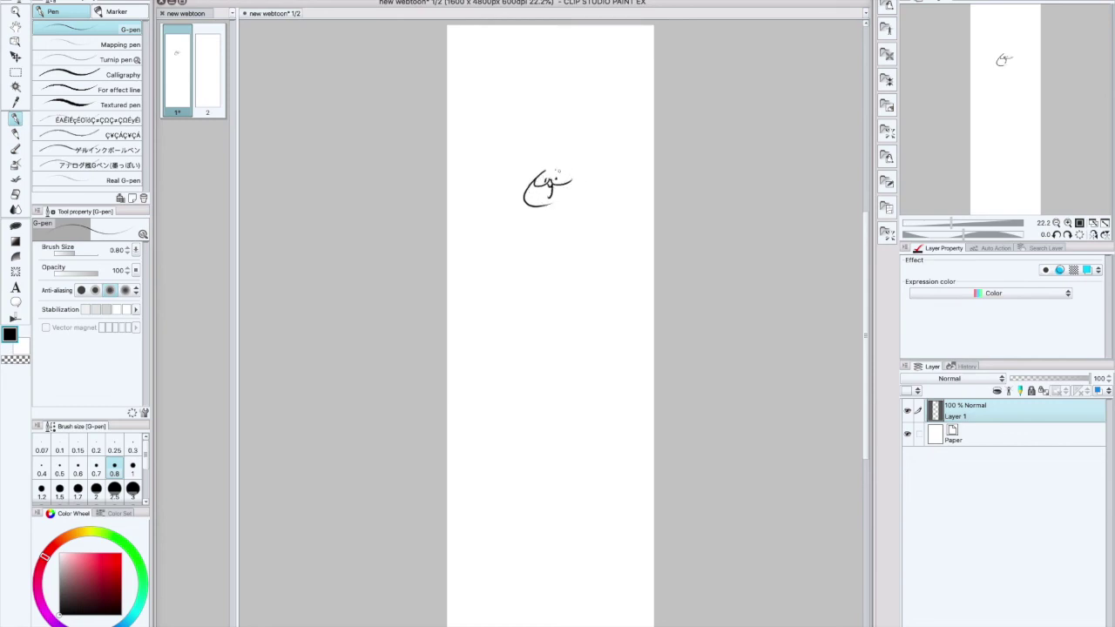